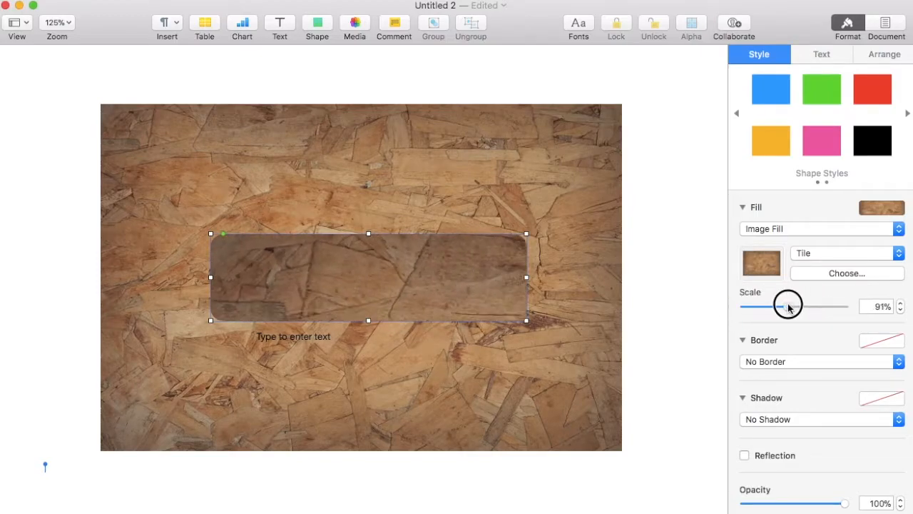
- Give the rounded wood box a plain 5 pt black line border
left_click(762, 362)
left_click(761, 373)
- Change the box border to a brushed stroke in the brown sampled from the wood
left_click(779, 384)
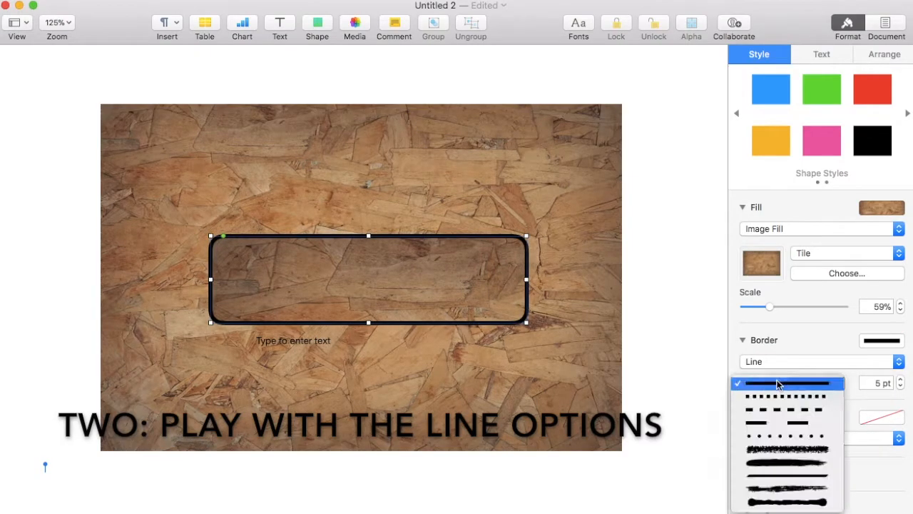
left_click(790, 489)
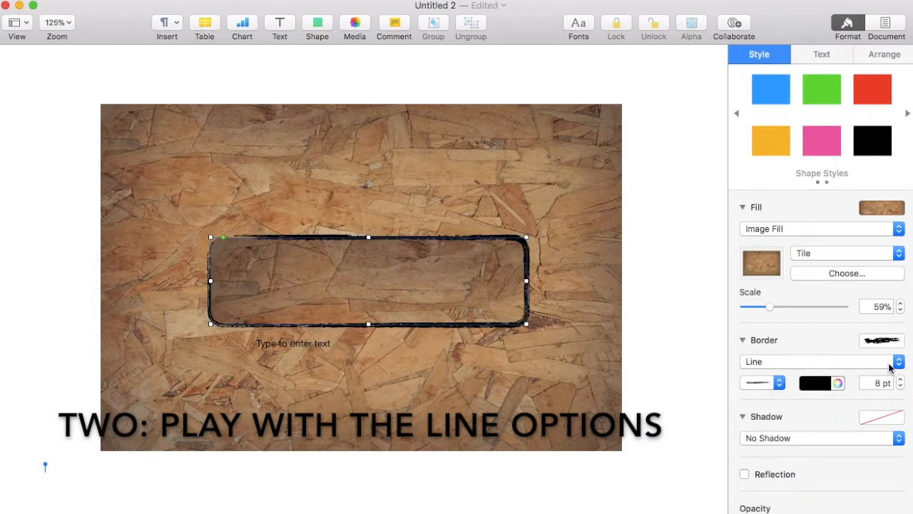
left_click(836, 384)
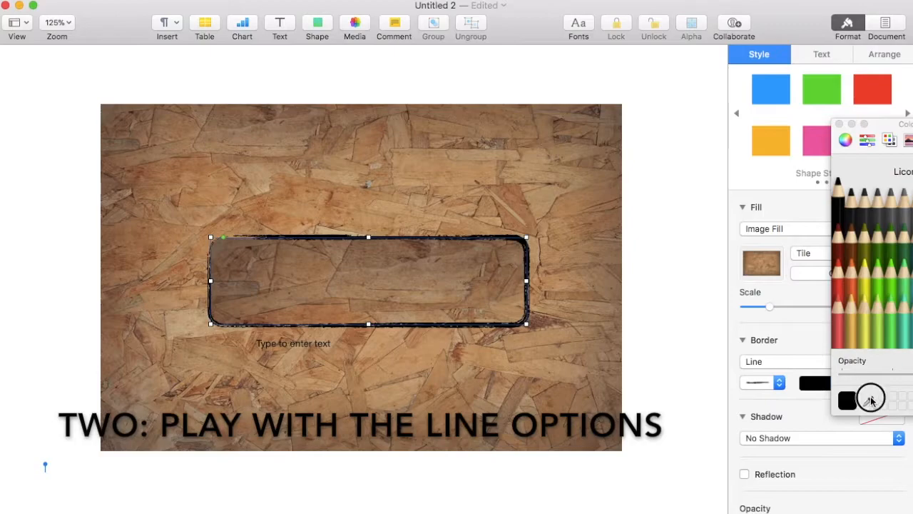
left_click(561, 348)
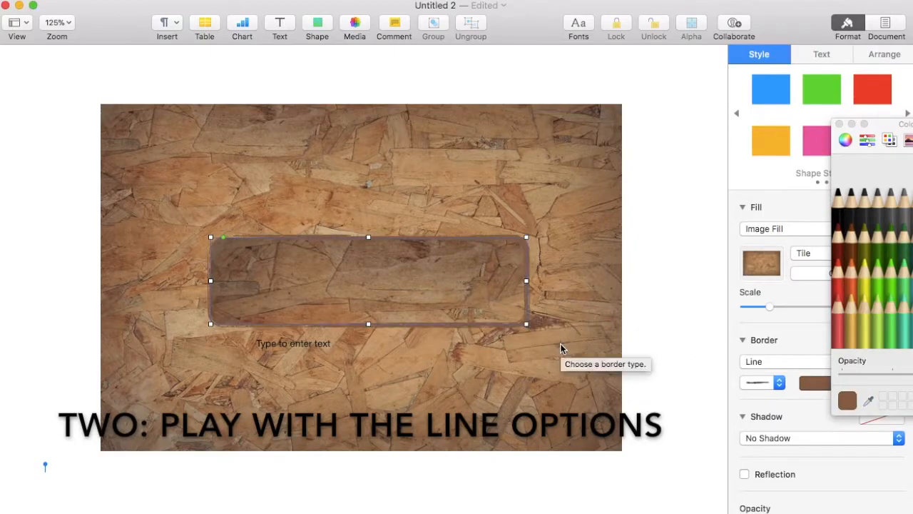
- Move the placeholder text box up into the wooden box and enlarge it
left_click(284, 307)
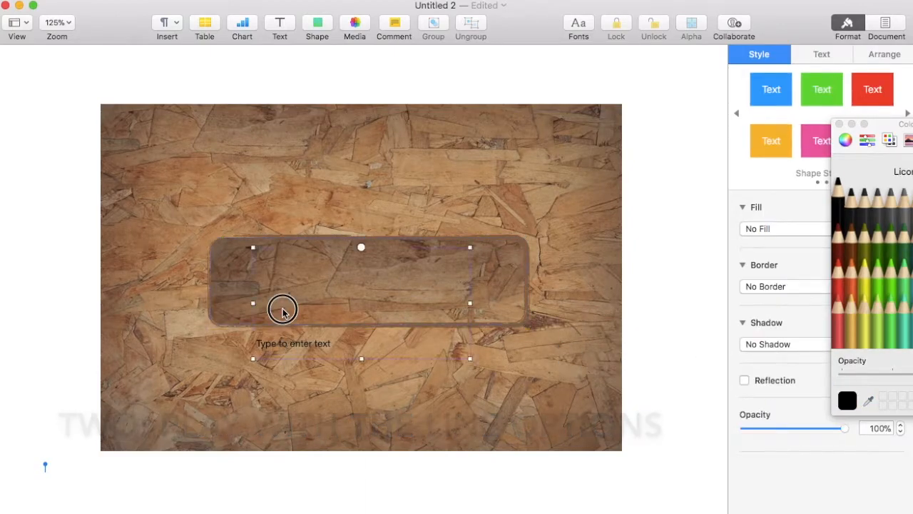
left_click_drag(283, 307, 308, 284)
left_click_drag(470, 216, 467, 251)
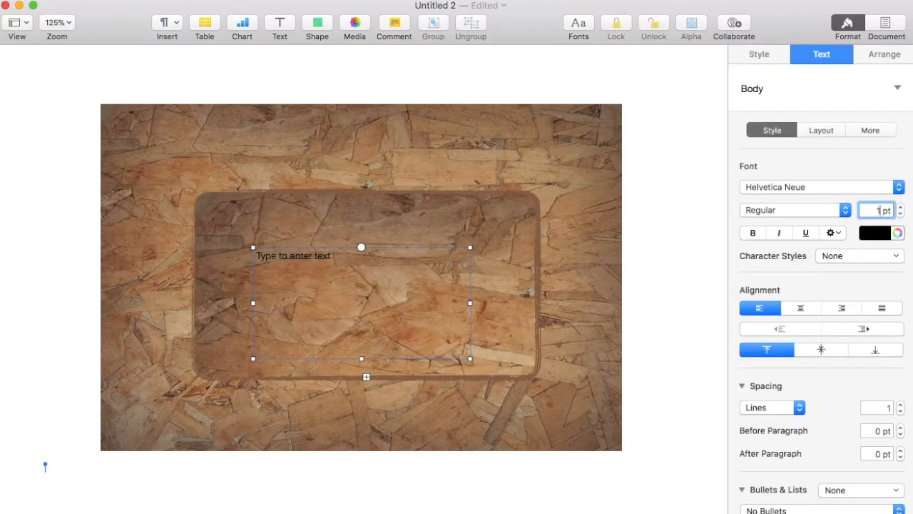
- Set the text to the Hand Writing font and replace the placeholder with EastTech
type("133")
key("Return")
left_click(832, 190)
left_click(828, 135)
type("E11")
key("Return")
double_click(336, 307)
type("EastTec")
- Enlarge and widen the text box and centre it in the wooden box
left_click(264, 210)
left_click(279, 289)
left_click_drag(254, 248, 220, 210)
left_click_drag(469, 284, 514, 284)
left_click_drag(385, 279, 408, 299)
- Increase EastTech's character spacing and widen the text box leftward so it fits
double_click(406, 299)
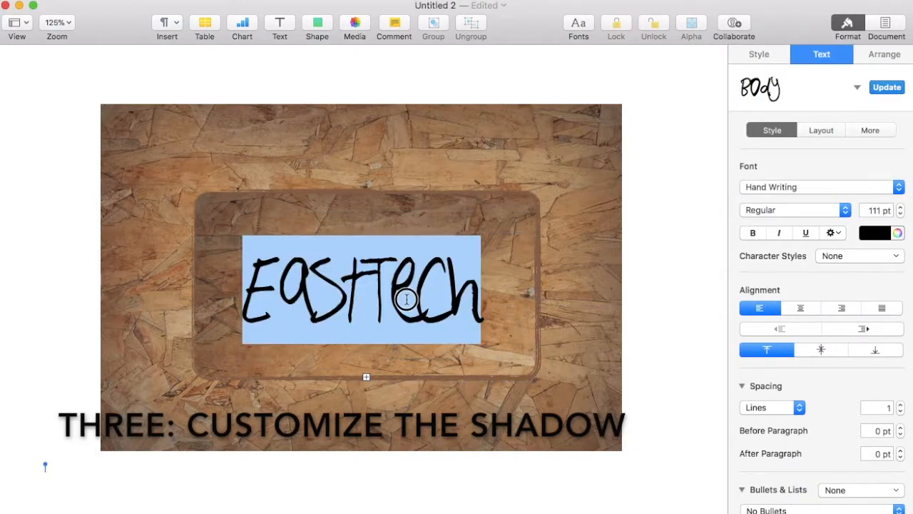
left_click(831, 236)
left_click(911, 280)
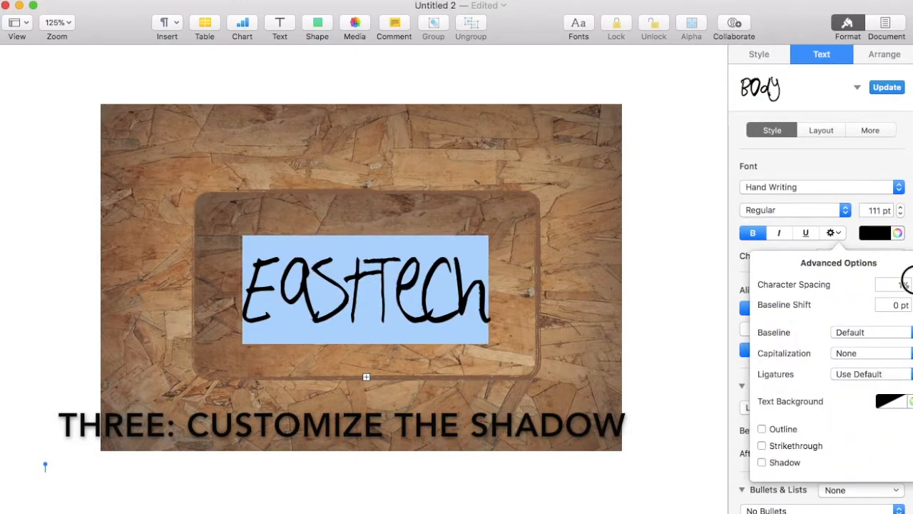
left_click(911, 281)
left_click(378, 307)
left_click(286, 214)
left_click(264, 299)
left_click_drag(239, 307, 215, 307)
double_click(282, 296)
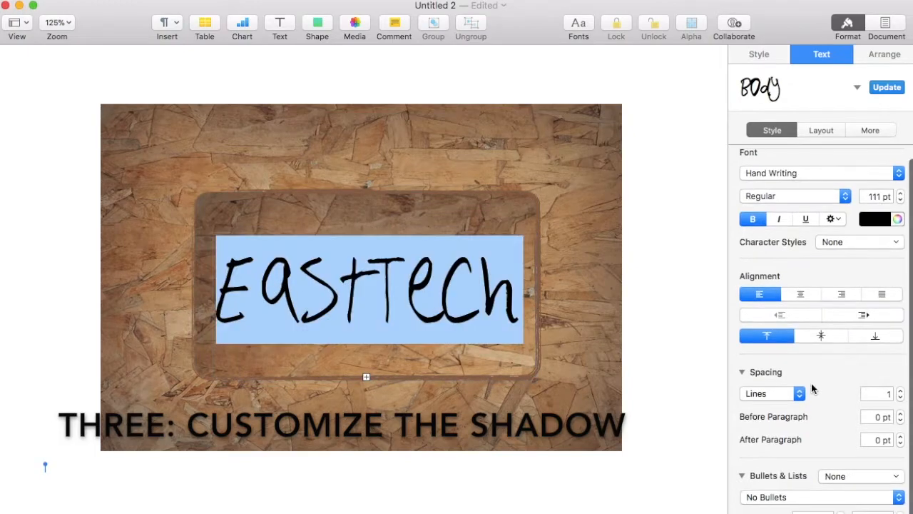
- Try an image fill on the text box, then undo it
left_click(758, 56)
left_click(753, 208)
left_click(752, 208)
left_click(854, 228)
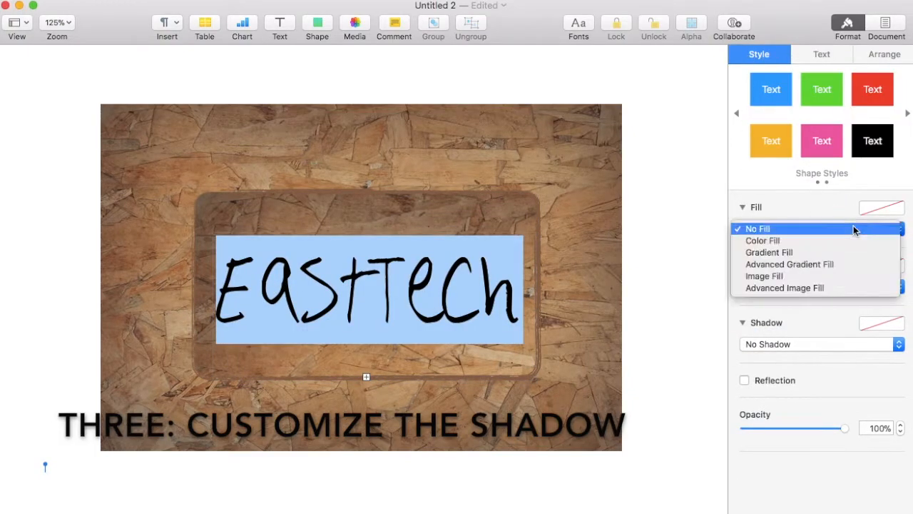
left_click(828, 276)
left_click(343, 285)
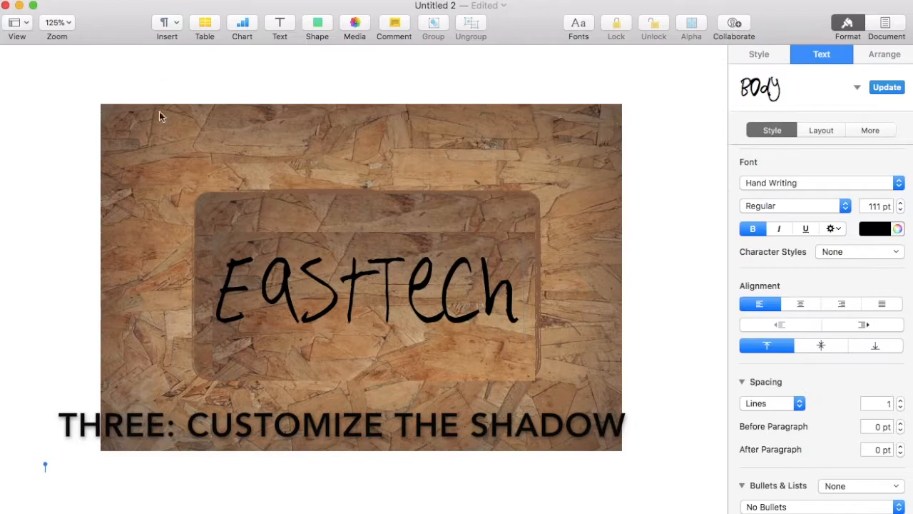
left_click(98, 1)
left_click(108, 10)
- Reselect EastTech and review its paragraph, text and shadow settings
double_click(286, 289)
scroll(819, 345, "down", 1)
scroll(818, 345, "up", 1)
left_click(822, 130)
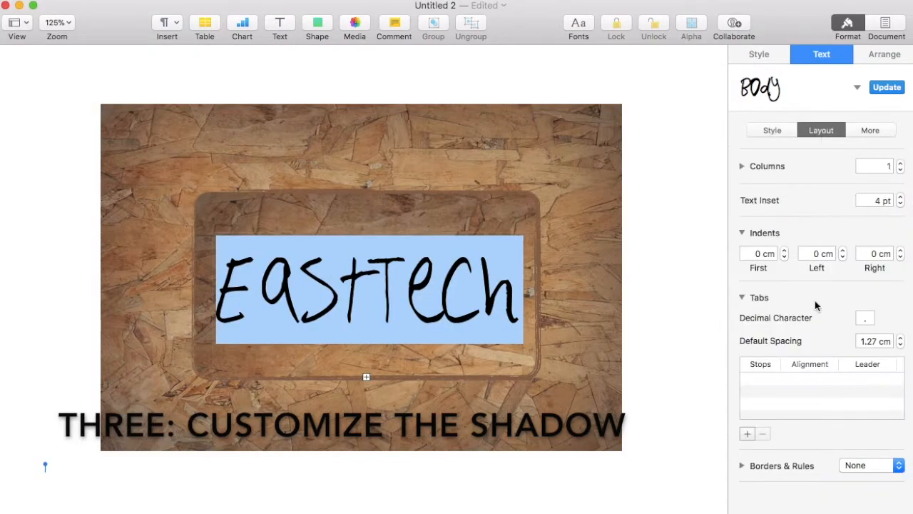
left_click(870, 130)
left_click(772, 130)
left_click(759, 55)
left_click(771, 343)
- Give EastTech a full-opacity blue curved shadow at 158.4° with a longer offset
left_click(769, 379)
left_click_drag(810, 416, 845, 416)
left_click(771, 473)
left_click(883, 475)
left_click(893, 420)
left_click(880, 479)
left_click(809, 422)
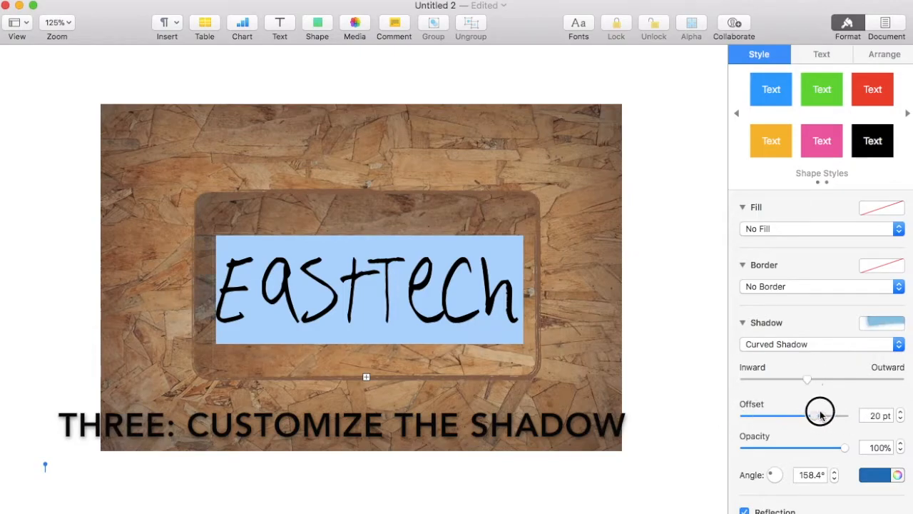
left_click_drag(755, 449, 822, 448)
left_click(575, 341)
- Nudge the text box slightly and colour EastTech turquoise
left_click_drag(426, 284, 431, 281)
double_click(432, 282)
left_click(878, 227)
left_click(844, 258)
left_click(598, 337)
- Add a drop shadow to the wooden box and make its border turquoise
left_click(524, 205)
left_click(749, 437)
left_click(751, 447)
left_click(821, 383)
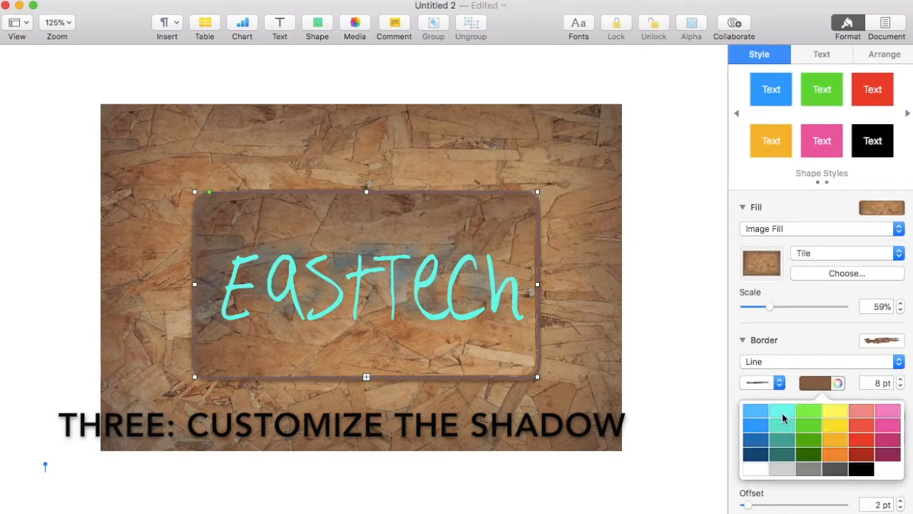
left_click(774, 420)
- Make the box's shadow turquoise with a 50 pt offset and 19 pt blur
left_click_drag(746, 473, 787, 472)
scroll(888, 468, "down", 3)
left_click(877, 454)
left_click(842, 489)
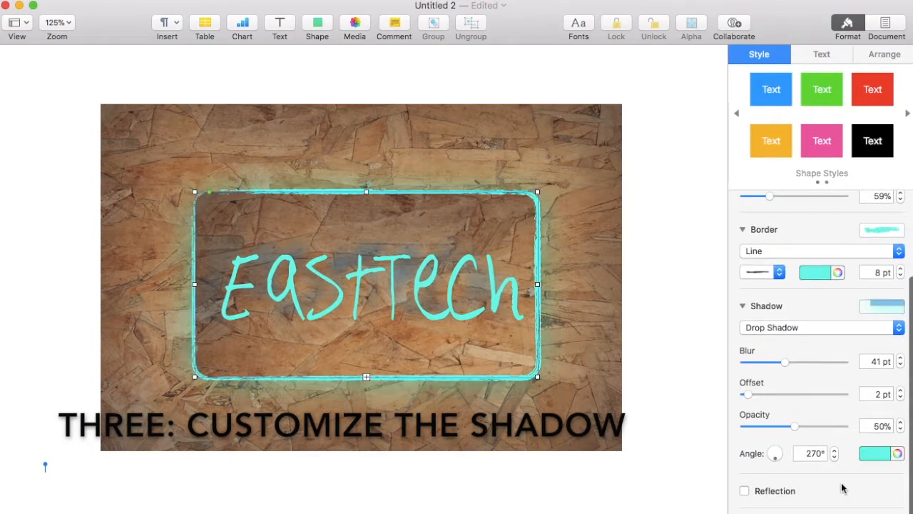
left_click_drag(758, 397, 850, 398)
left_click_drag(785, 362, 758, 361)
left_click(638, 357)
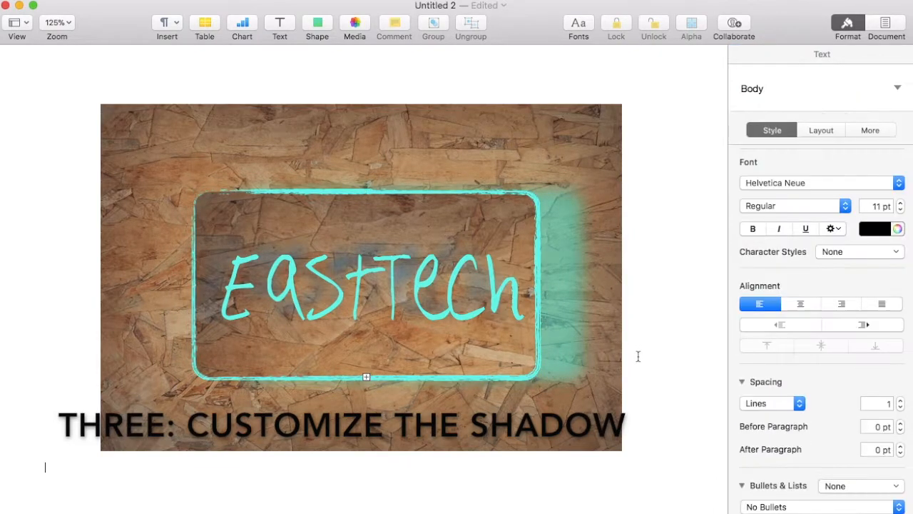
- Review EastTech's character style choices, then select the wood background image
double_click(380, 278)
left_click(838, 254)
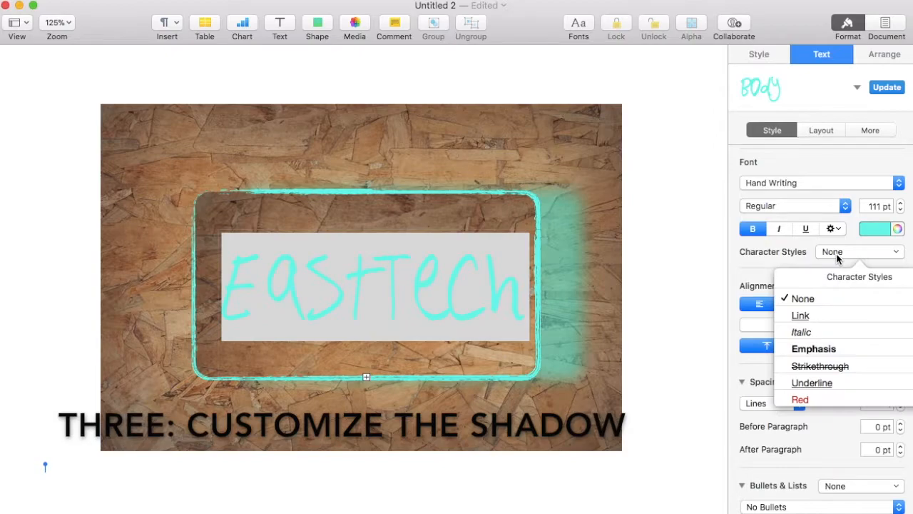
left_click(683, 294)
double_click(416, 281)
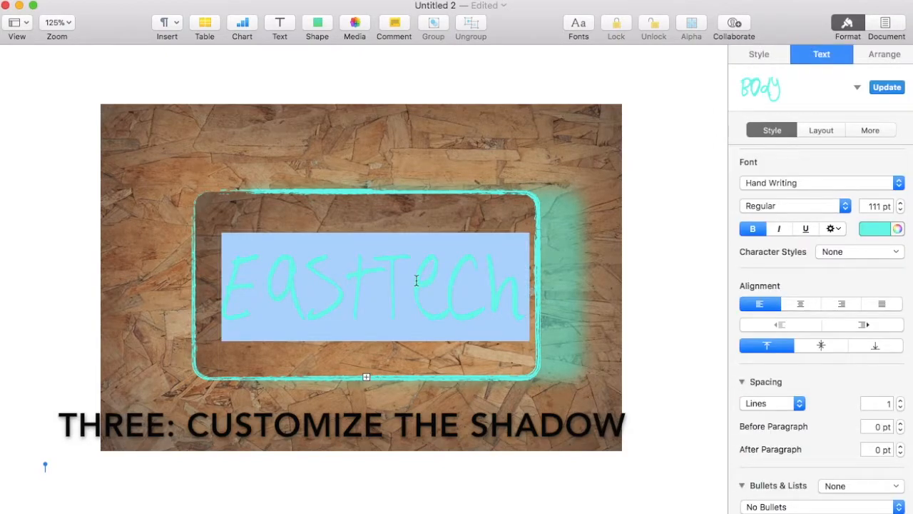
key("Escape")
left_click(459, 140)
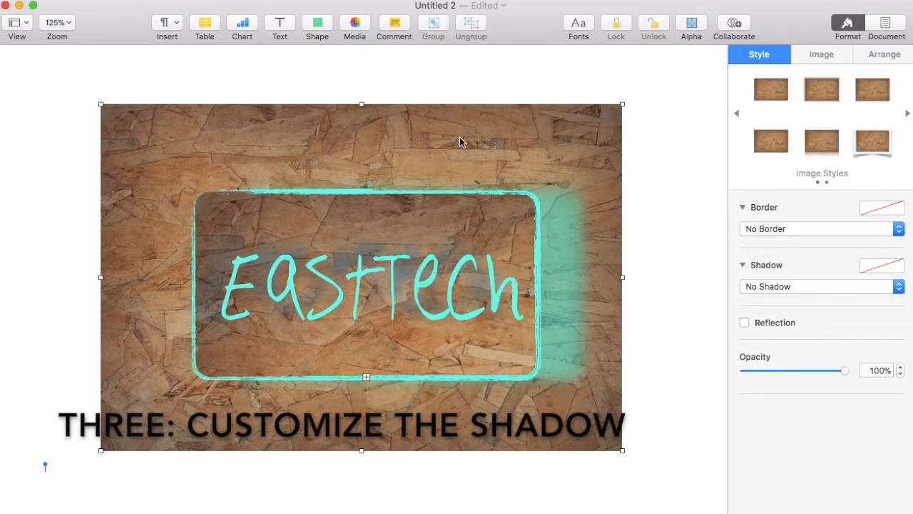
- Try contact and curved shadows on the wood image, settling on curved
left_click(750, 286)
left_click(752, 322)
left_click(753, 286)
left_click(755, 277)
left_click(757, 284)
left_click(763, 301)
- Shape the image's turquoise curved shadow: full curve, 50 pt offset, 354.2°, slightly transparent
left_click_drag(821, 322, 909, 325)
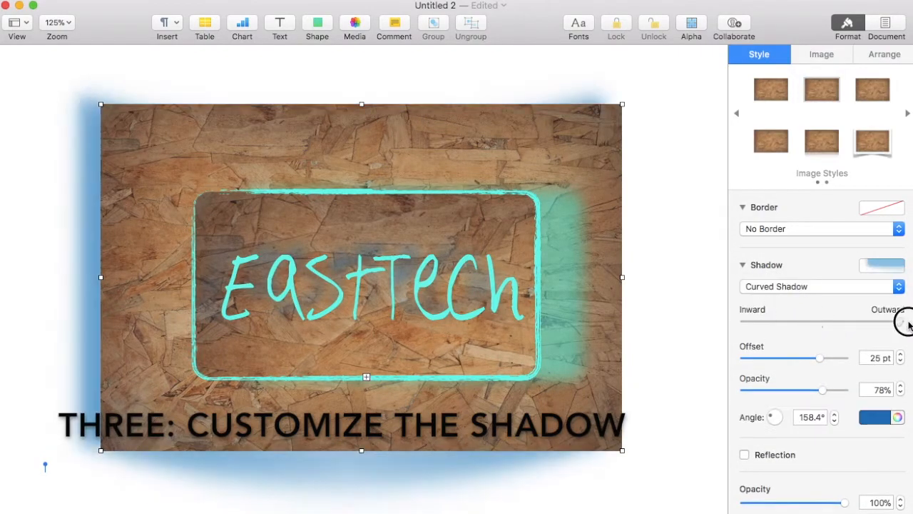
left_click_drag(827, 358, 855, 358)
left_click(868, 417)
left_click(847, 447)
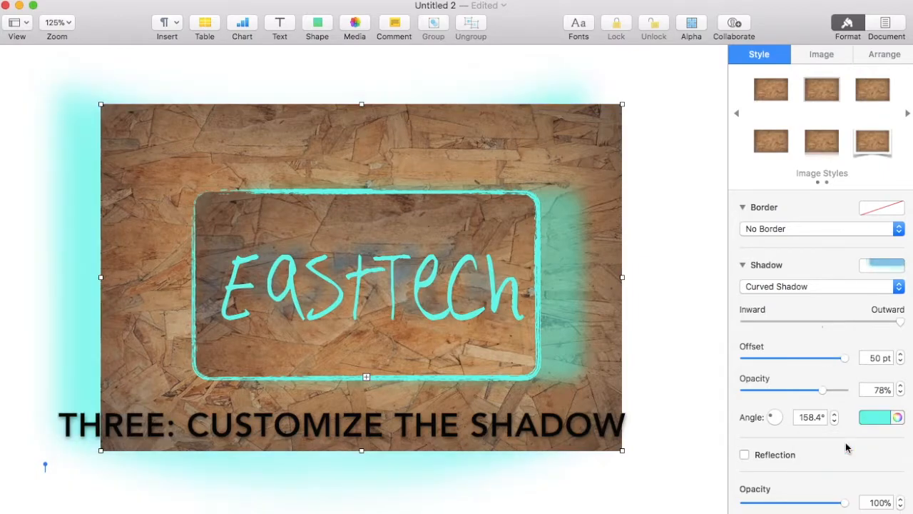
left_click_drag(775, 417, 814, 423)
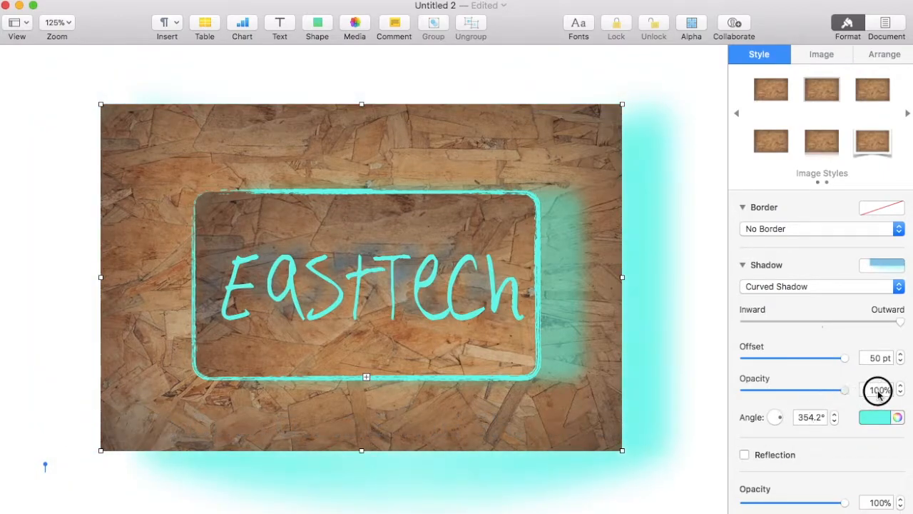
left_click_drag(842, 394, 860, 400)
- Give the wood image a 36 pt turquoise line border
left_click(777, 228)
left_click(769, 242)
left_click(900, 247)
left_click(544, 96)
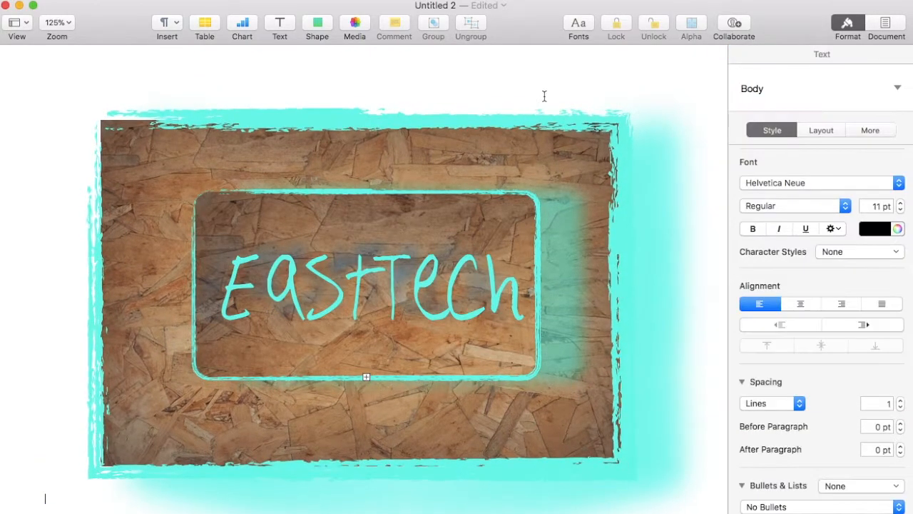
left_click(327, 130)
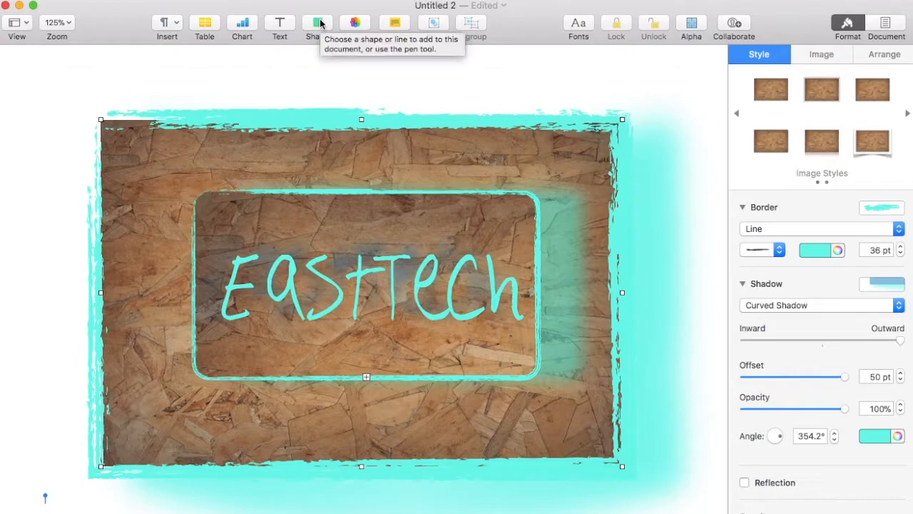
- Enlarge the inner wood panel and break the title onto two lines, East over Tech
left_click(199, 237)
left_click_drag(194, 191, 138, 164)
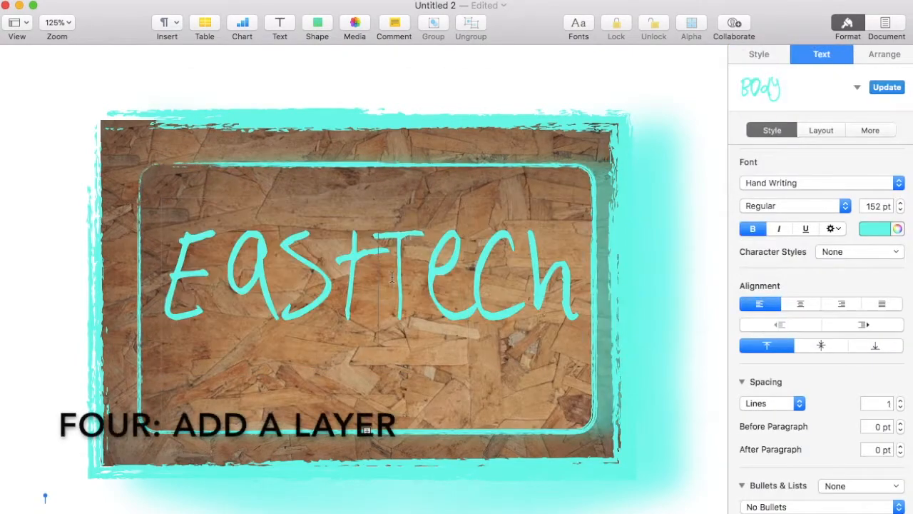
key("BackSpace")
key("BackSpace")
key("BackSpace")
key("BackSpace")
left_click_drag(392, 279, 178, 198)
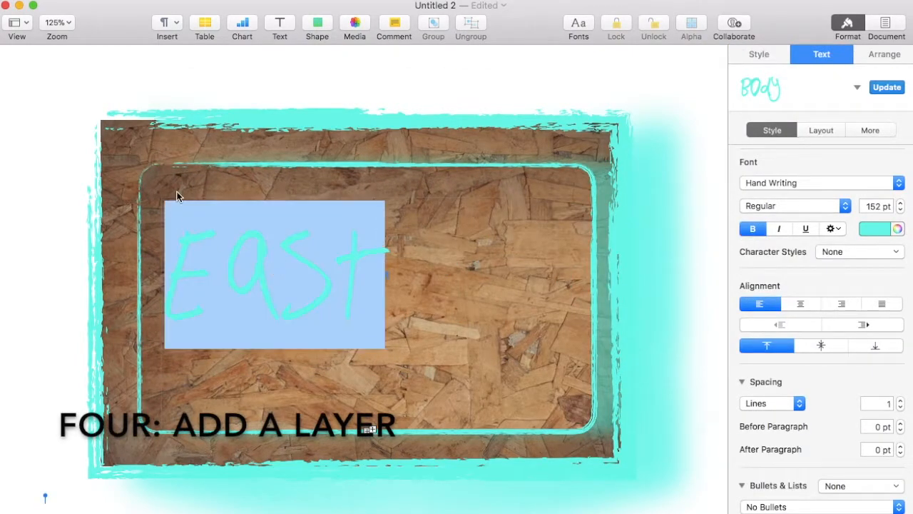
key("Escape")
left_click_drag(585, 197, 585, 153)
left_click_drag(161, 429, 146, 471)
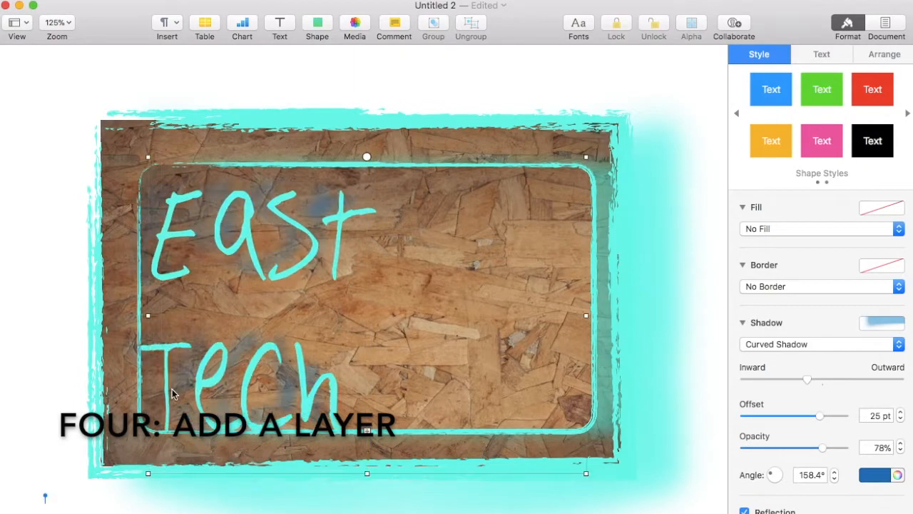
left_click_drag(173, 391, 293, 382)
- Colour the word Tech black
left_click(153, 372)
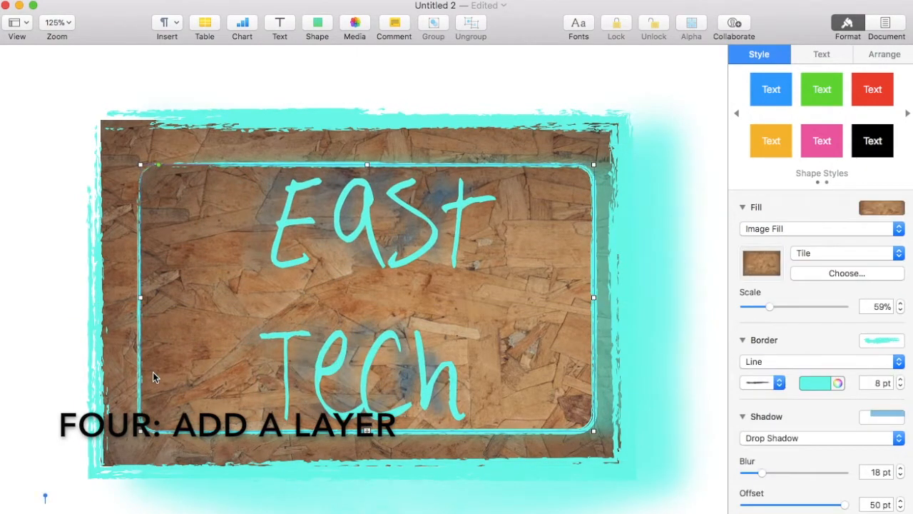
left_click(448, 347)
double_click(447, 348)
left_click(879, 229)
left_click(895, 320)
left_click(523, 264)
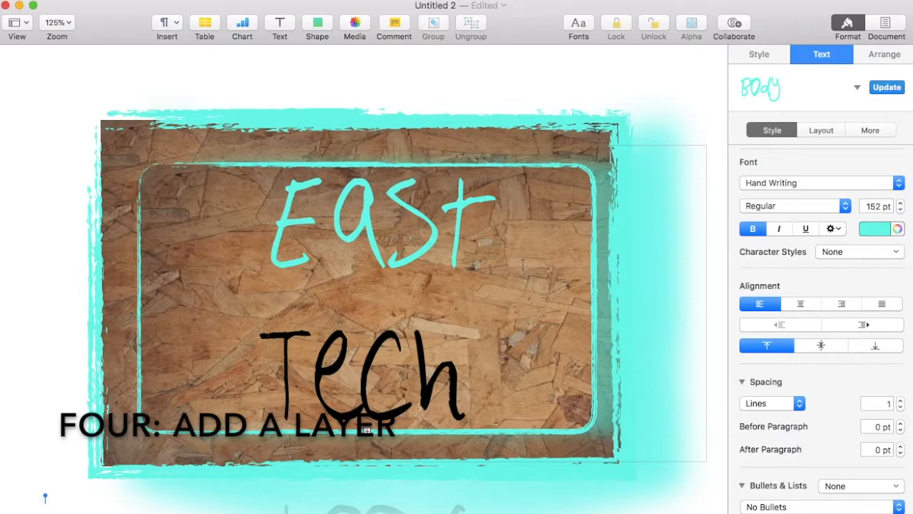
double_click(307, 172)
- Give the inner wood panel a black outline
left_click(144, 234)
left_click(818, 384)
left_click(862, 470)
left_click(661, 330)
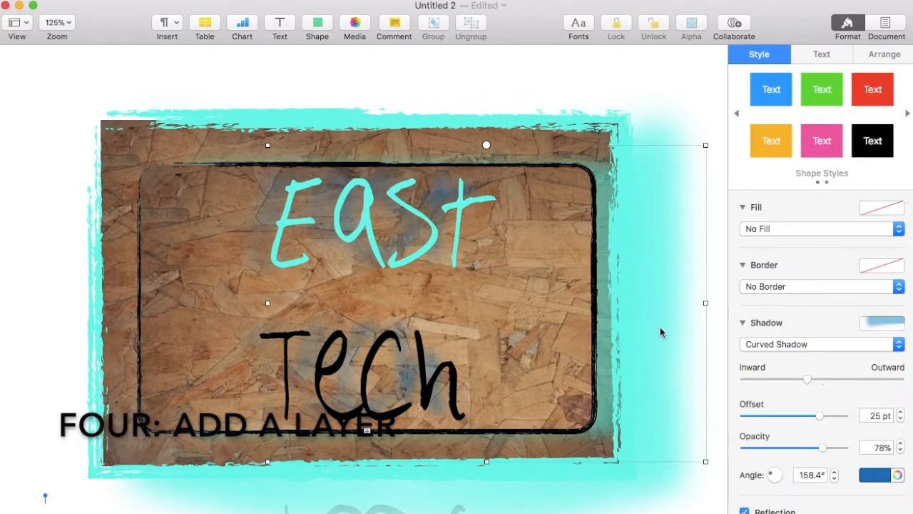
left_click(159, 102)
- Resize and reposition the wood panel and East Tech text so the panel sits behind the text
left_click_drag(236, 166, 212, 162)
left_click_drag(340, 217, 305, 214)
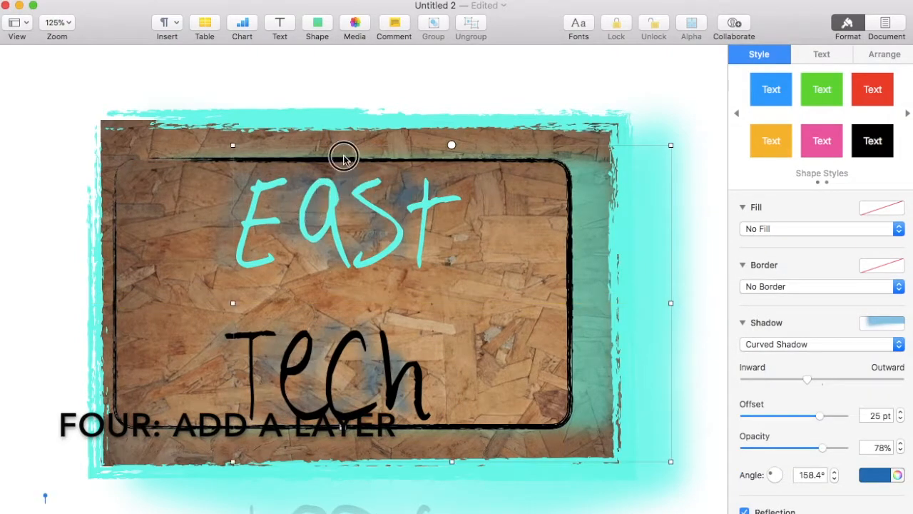
left_click_drag(344, 154, 370, 155)
left_click(153, 169)
left_click_drag(117, 161, 193, 166)
left_click_drag(568, 296, 504, 300)
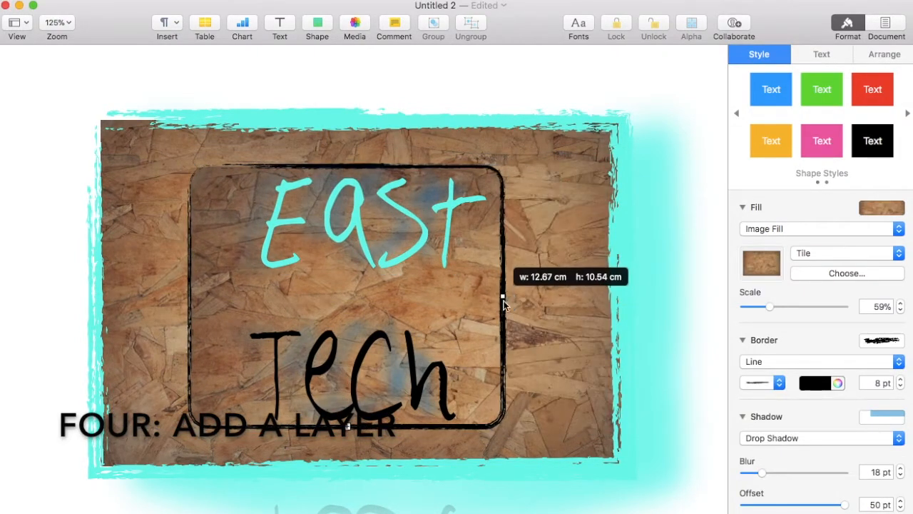
left_click(290, 250)
left_click_drag(222, 273, 247, 271)
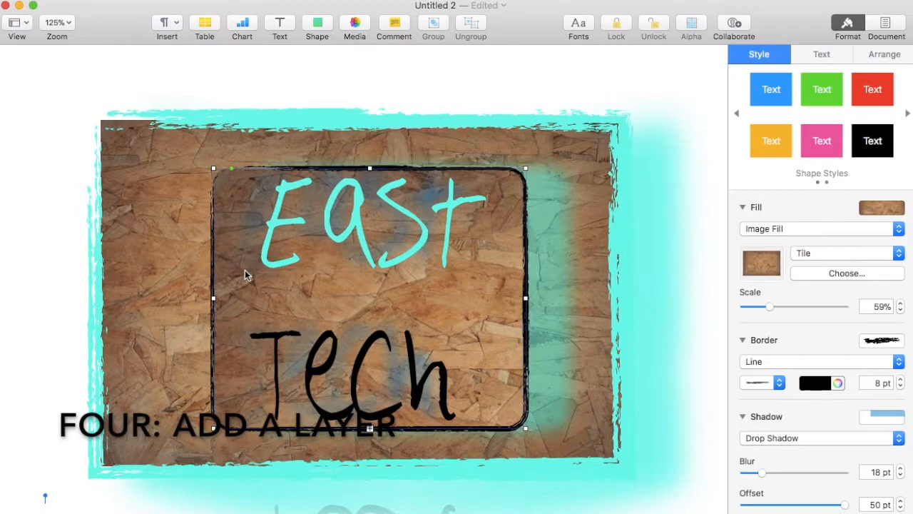
- Duplicate the wood panel, give the copy a turquoise colour fill, and enlarge it
key("super+d")
left_click(785, 228)
left_click(769, 197)
left_click(755, 250)
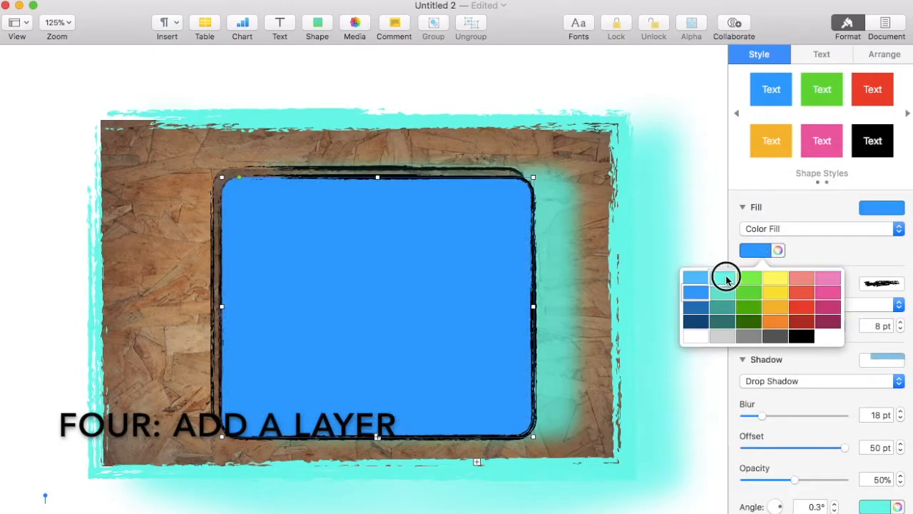
left_click(724, 276)
left_click_drag(221, 177, 147, 160)
left_click_drag(534, 306, 580, 301)
- Send the turquoise copy behind the wood panel and narrow it into a border
left_click(241, 2)
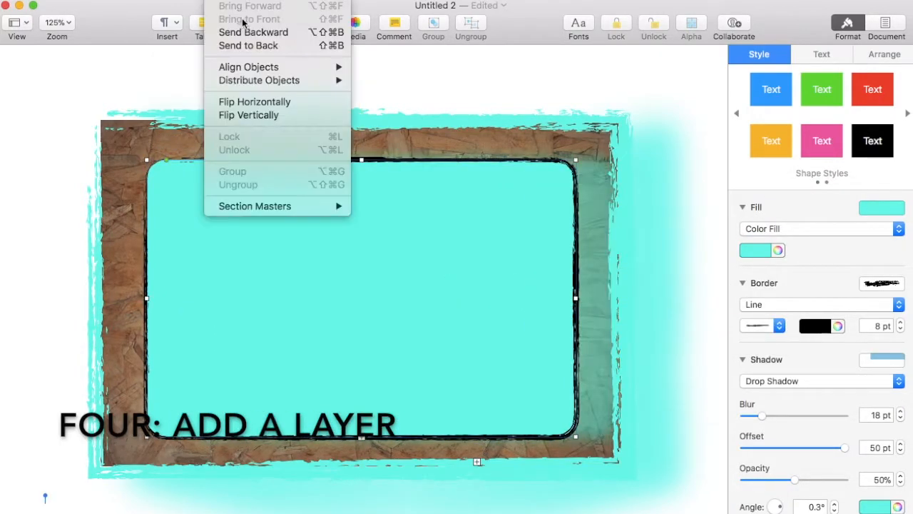
left_click(241, 30)
left_click(240, 2)
left_click(241, 33)
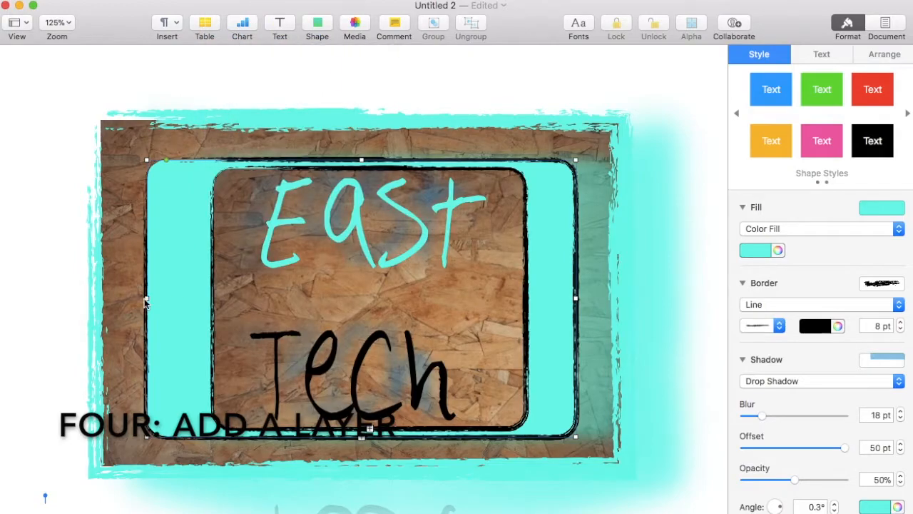
left_click_drag(147, 298, 173, 300)
left_click_drag(576, 299, 549, 300)
left_click(647, 306)
- Delete the outer wood image
left_click(550, 135)
left_click_drag(618, 292, 583, 293)
left_click_drag(100, 293, 146, 293)
left_click_drag(582, 293, 588, 292)
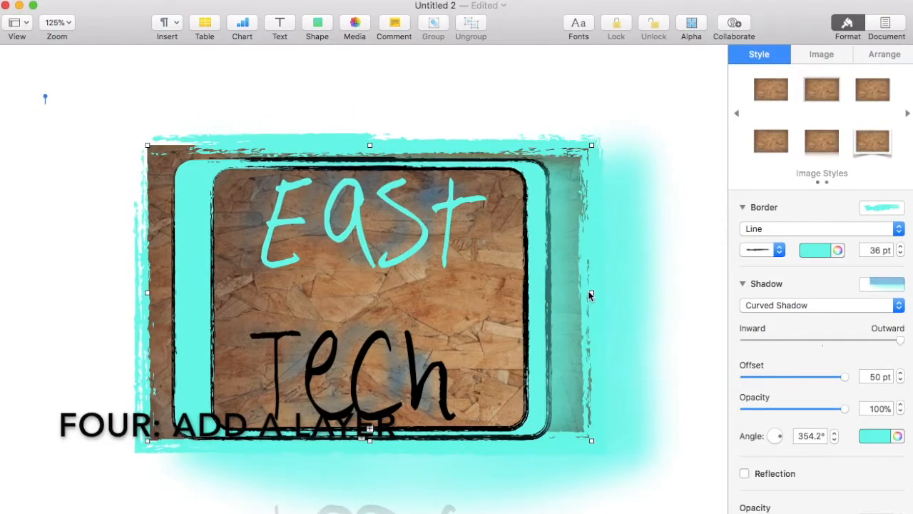
key("Delete")
- Browse the shape library to the People shapes
left_click(317, 27)
scroll(189, 189, "down", 1)
left_click(197, 264)
- Place a hiker figure at the sign's edge and give it the wood Image Fill
left_click_drag(426, 207, 211, 290)
left_click(759, 251)
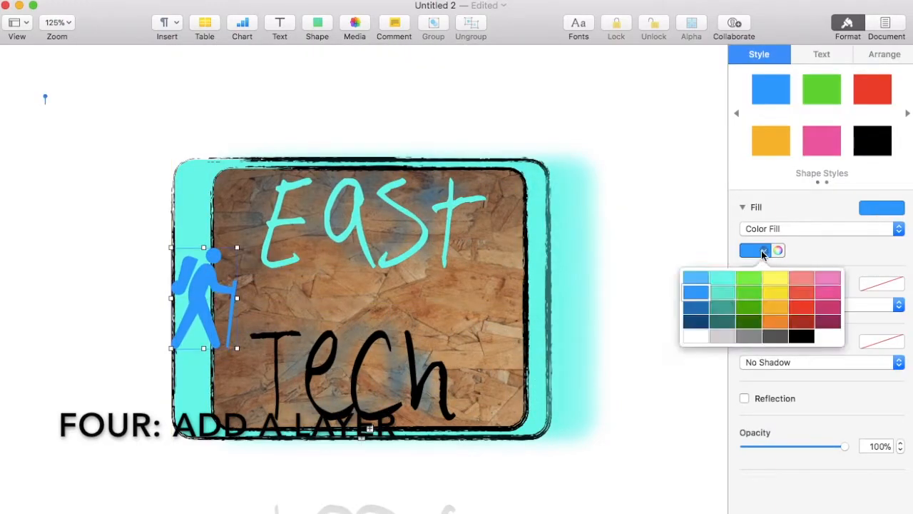
left_click(805, 340)
left_click(769, 228)
left_click(768, 263)
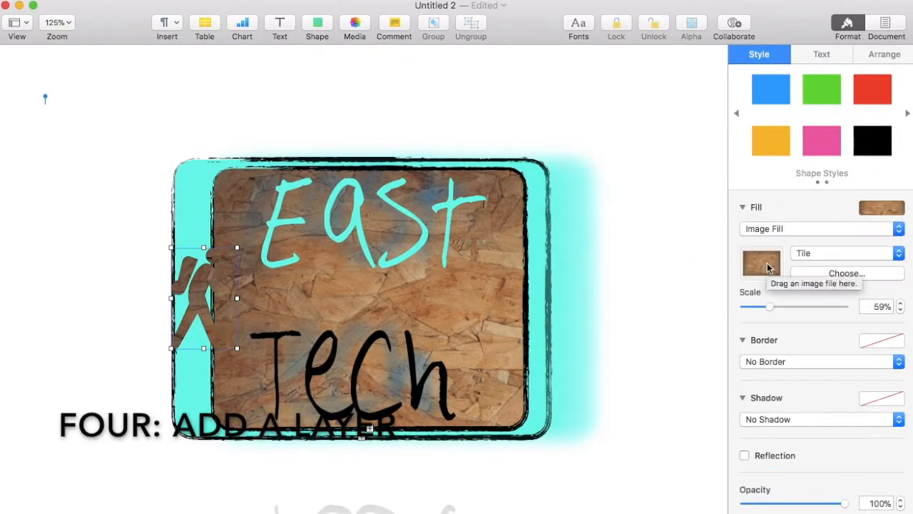
- Outline the hiker with a thin black 4 pt line, then shrink it beside the sign
left_click(762, 364)
left_click(763, 377)
left_click(815, 383)
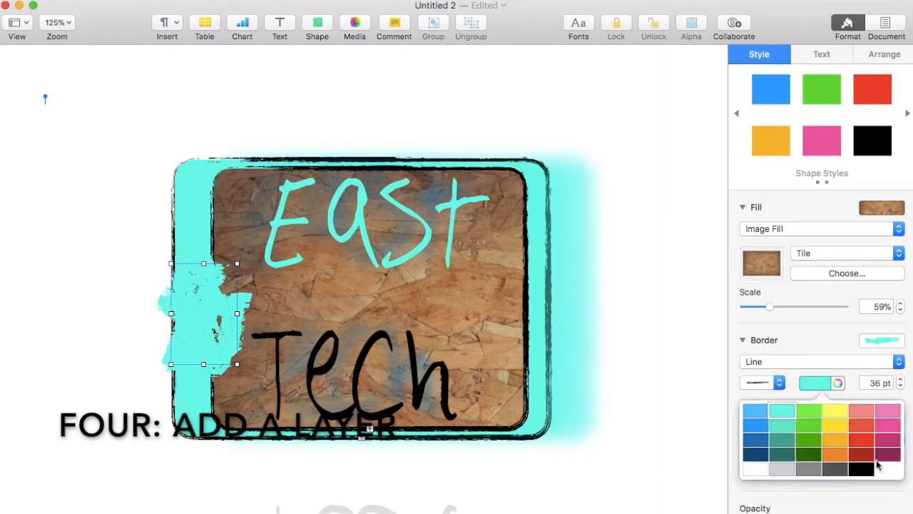
left_click(881, 467)
left_click(901, 386)
left_click(901, 386)
left_click(900, 387)
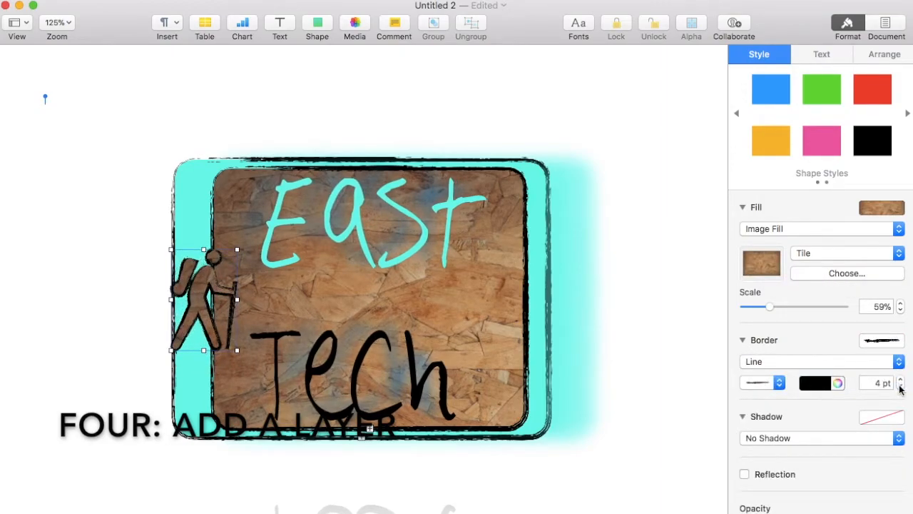
left_click_drag(238, 248, 187, 246)
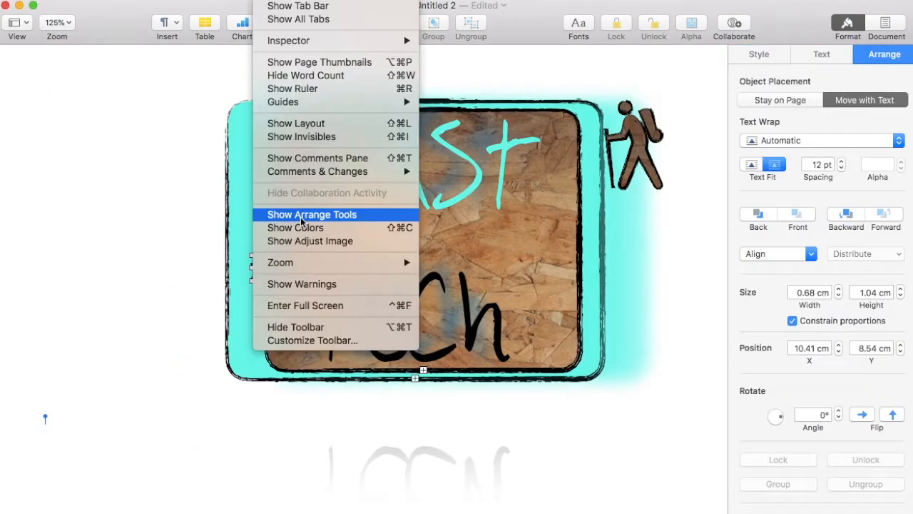
- Set the hiker's Text Wrap to None, enlarge it to 3.7 × 5.66 cm, and place it over the frame's left edge
left_click(301, 215)
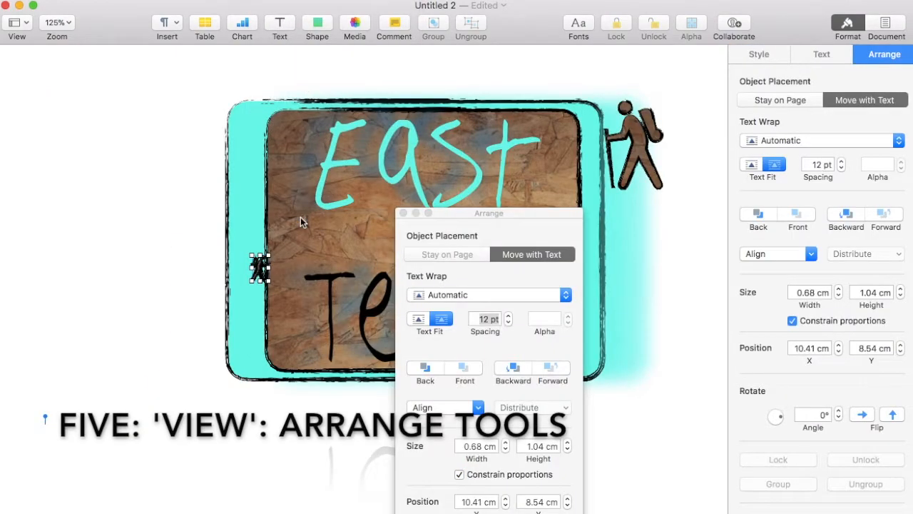
left_click_drag(476, 220, 586, 63)
left_click(544, 141)
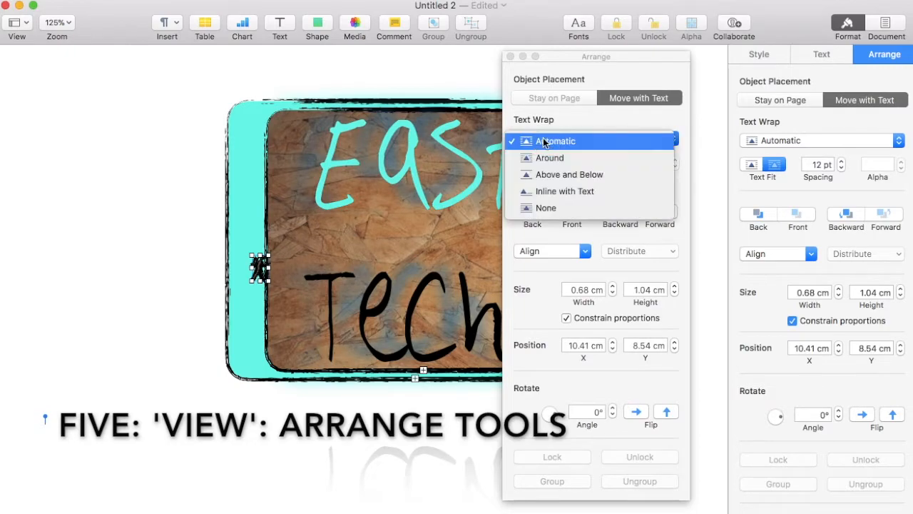
left_click(538, 209)
mouse_move(259, 267)
left_mouse_down()
mouse_move(421, 229)
mouse_move(284, 207)
left_mouse_up()
left_click_drag(364, 244, 332, 290)
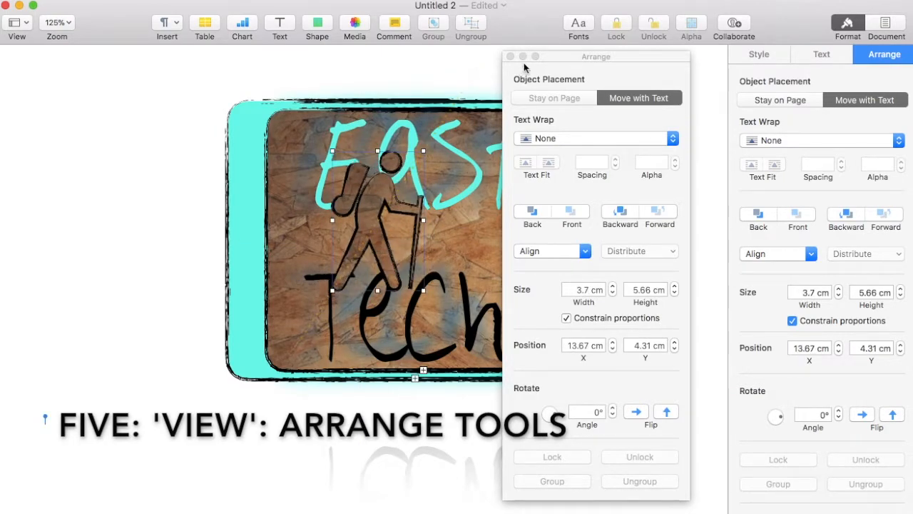
left_click(510, 56)
left_click_drag(380, 222, 420, 246)
left_click_drag(458, 207, 261, 212)
- Duplicate the large hiker onto the sign's right edge, flip it horizontally, and scale its wood fill to 137%
left_click(640, 154)
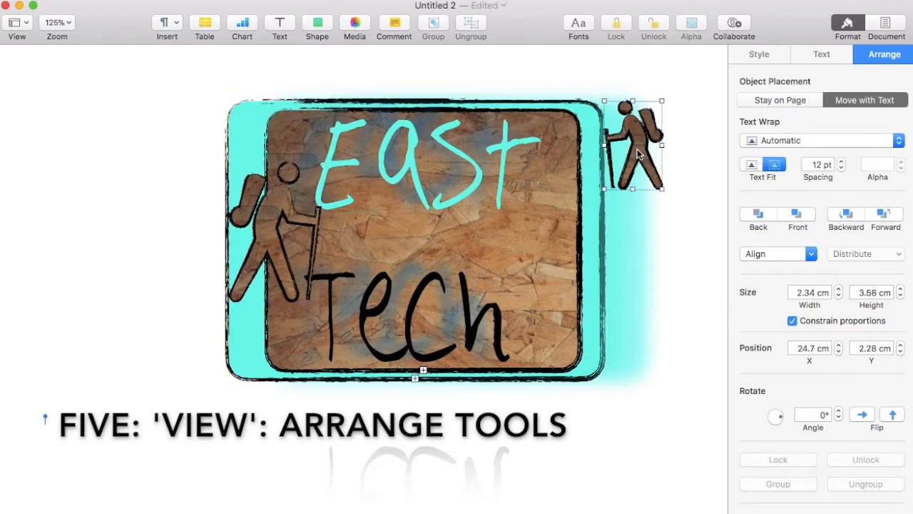
left_click_drag(640, 154, 590, 242)
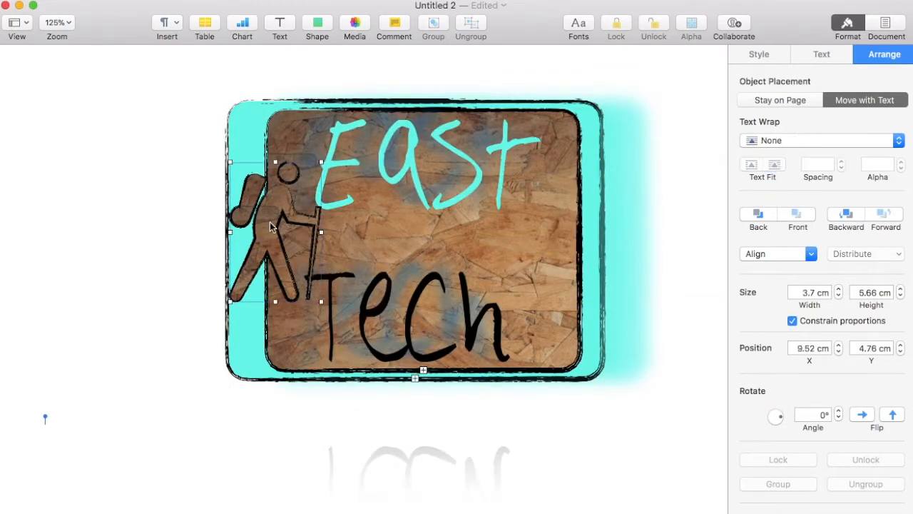
key("super+v")
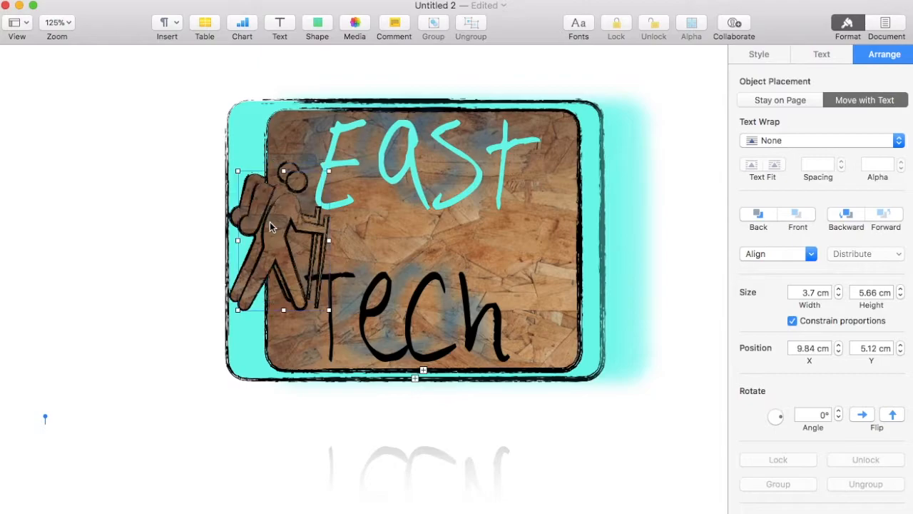
left_click_drag(277, 228, 558, 241)
left_click(863, 415)
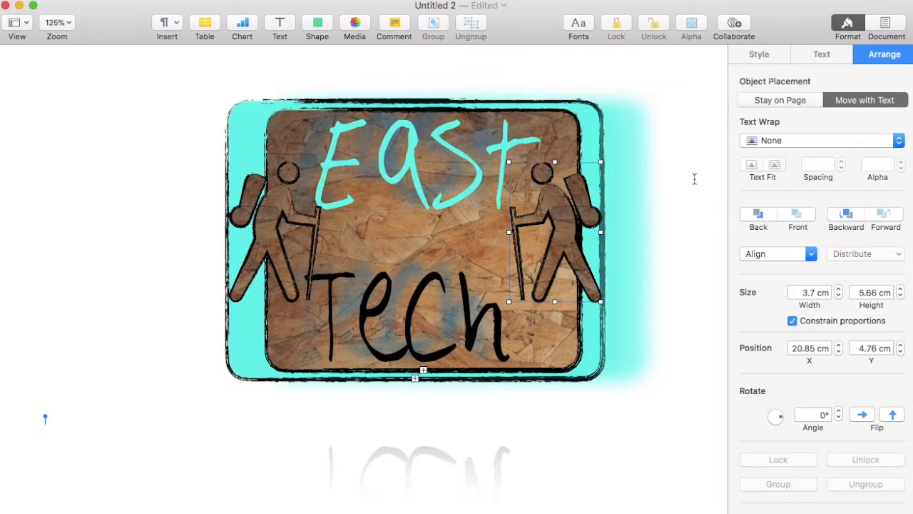
left_click(762, 56)
left_click_drag(770, 306, 901, 311)
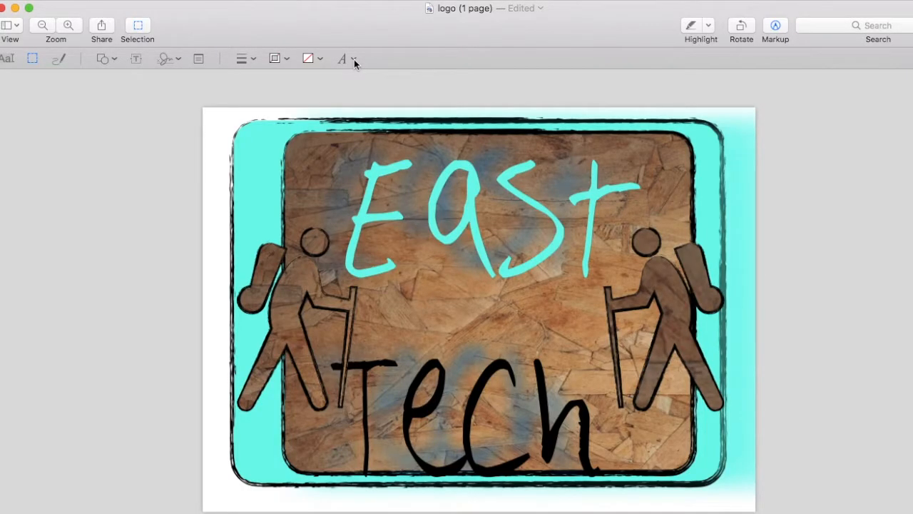
- Export the logo from Preview as a JPEG named logo into Documents
left_click(82, 1)
left_click(101, 132)
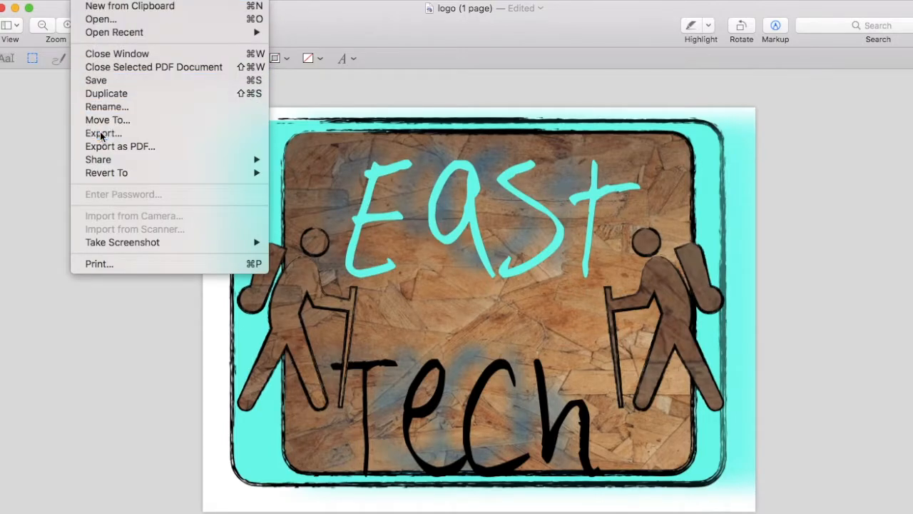
left_click(465, 164)
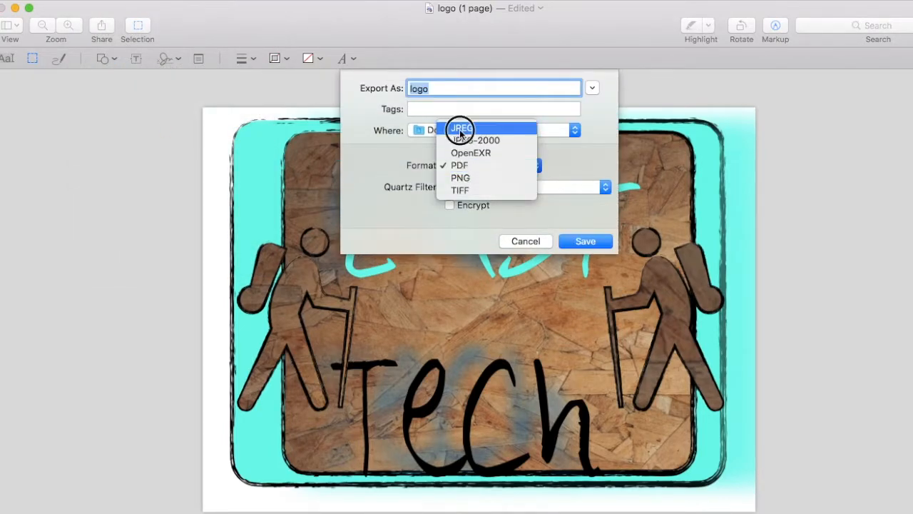
left_click(460, 130)
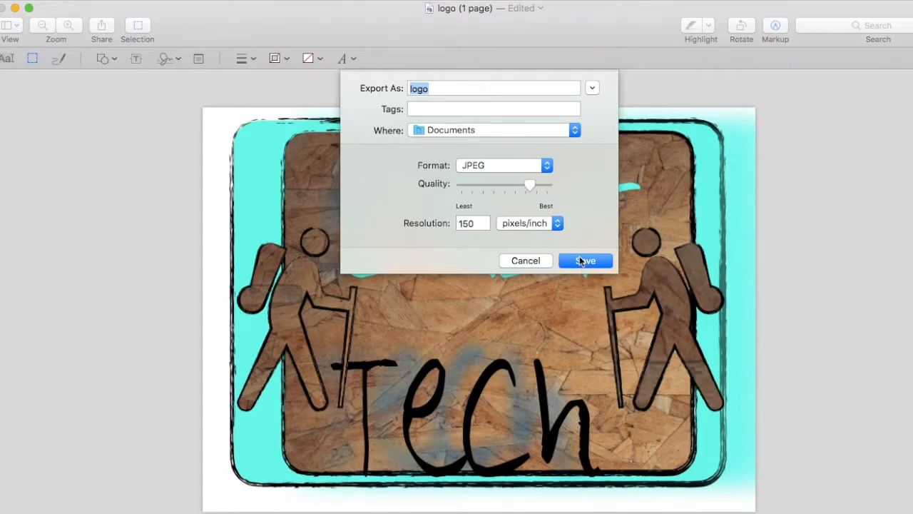
left_click(499, 130)
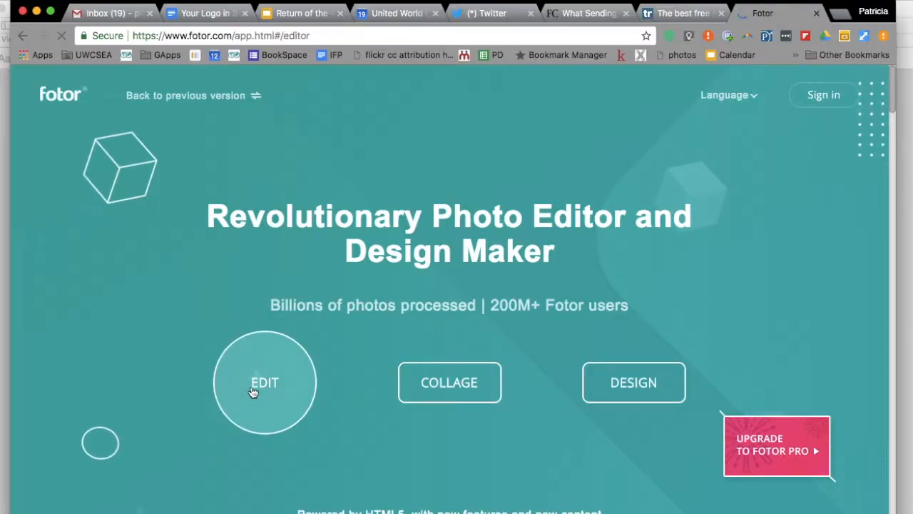
- Import the exported East Tech image into Fotor's editor and dismiss the tutorial tips
left_click(253, 389)
left_click(731, 164)
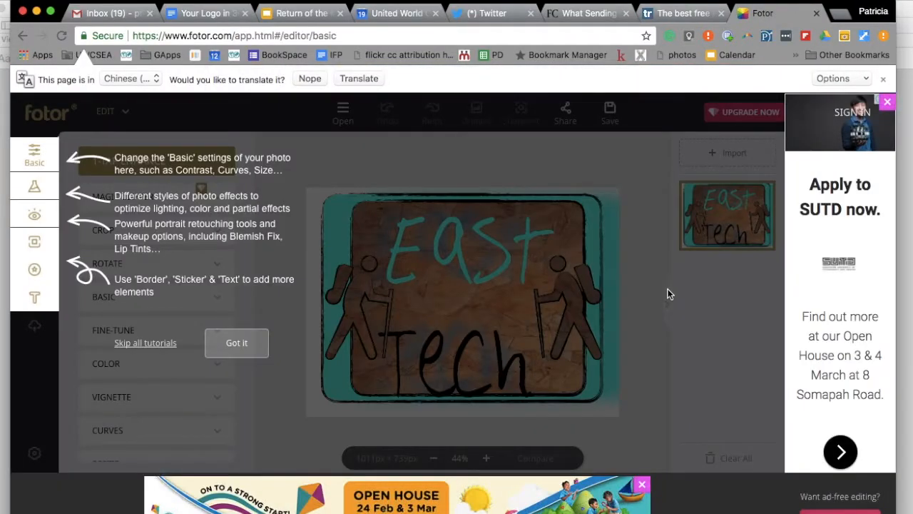
left_click(239, 344)
left_click(455, 248)
- Dismiss the last tips, then try Lens Flare and a circular Tilt-Shift blur on the logo
left_click(540, 247)
left_click(685, 247)
left_click(27, 192)
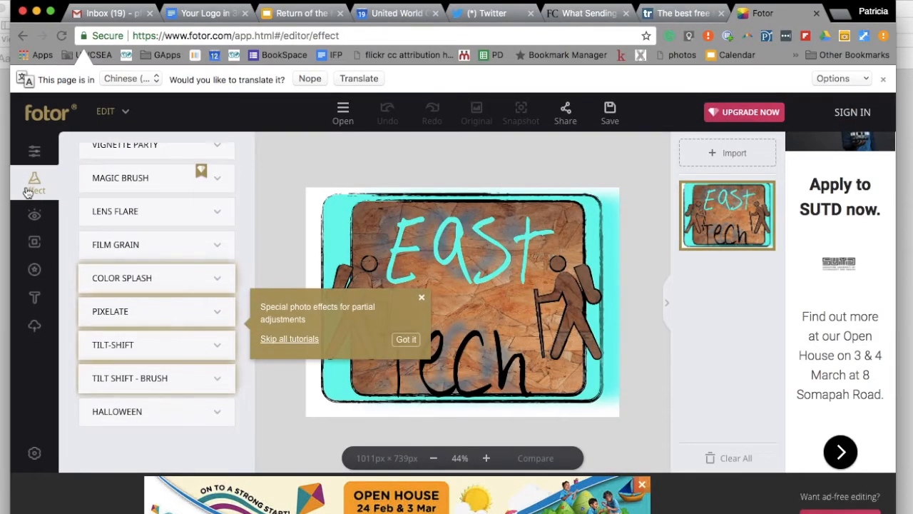
left_click(143, 209)
scroll(207, 329, "down", 5)
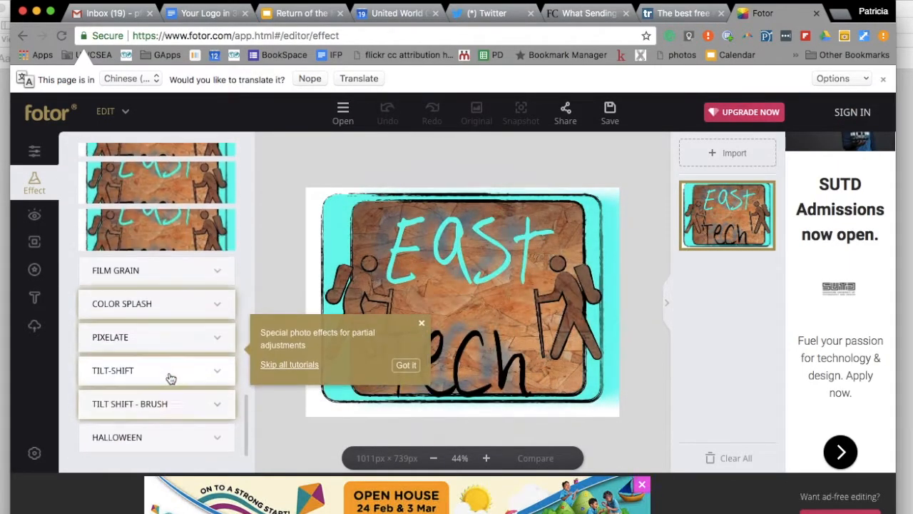
left_click(171, 373)
left_click(122, 296)
left_click_drag(163, 366, 274, 371)
left_click(138, 431)
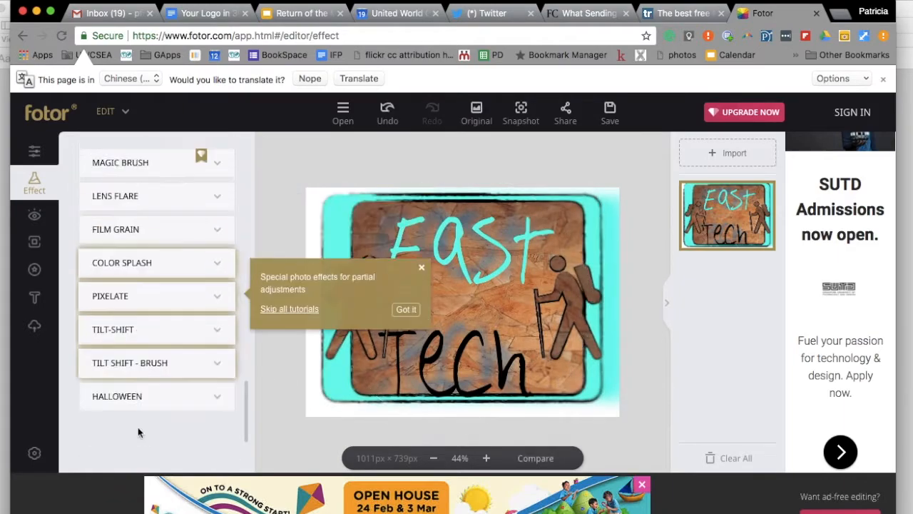
- Try the ESCAPE Color Splash effect with a larger brush and inverted colour areas
left_click(155, 277)
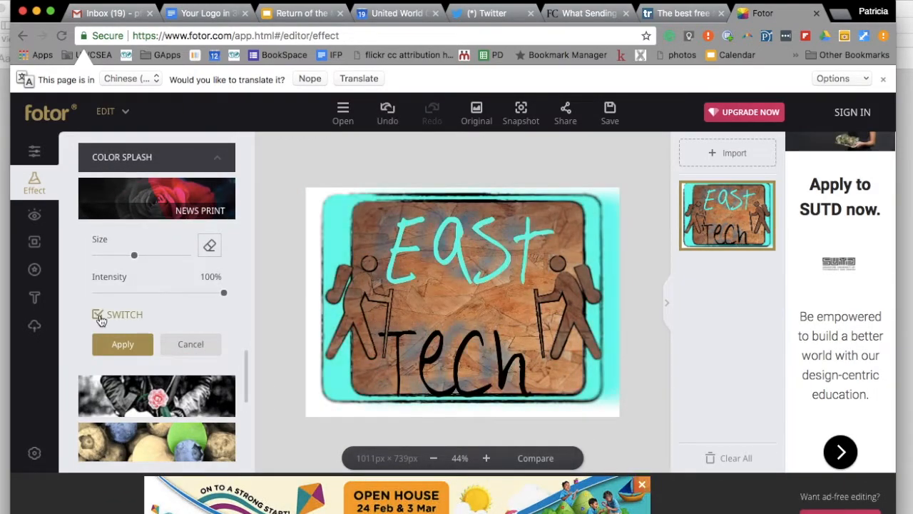
left_click(191, 343)
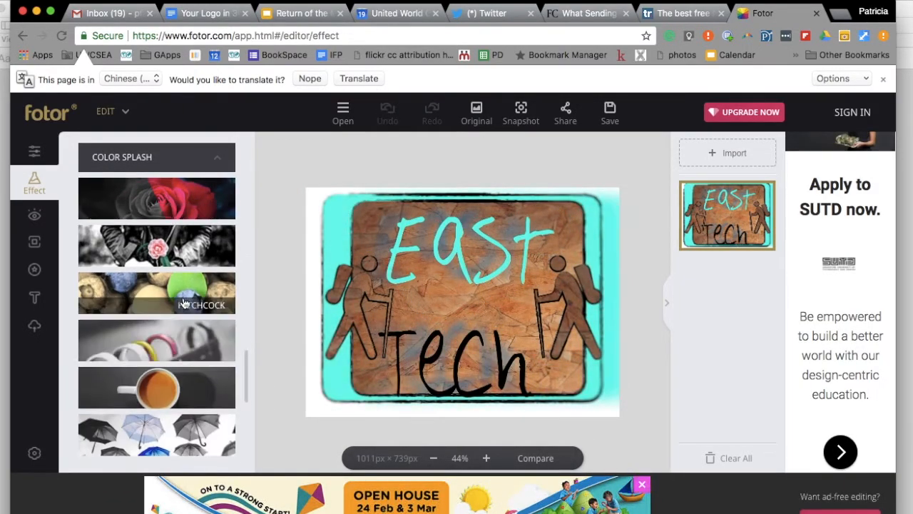
left_click(163, 385)
left_click_drag(87, 343, 170, 347)
left_click(98, 406)
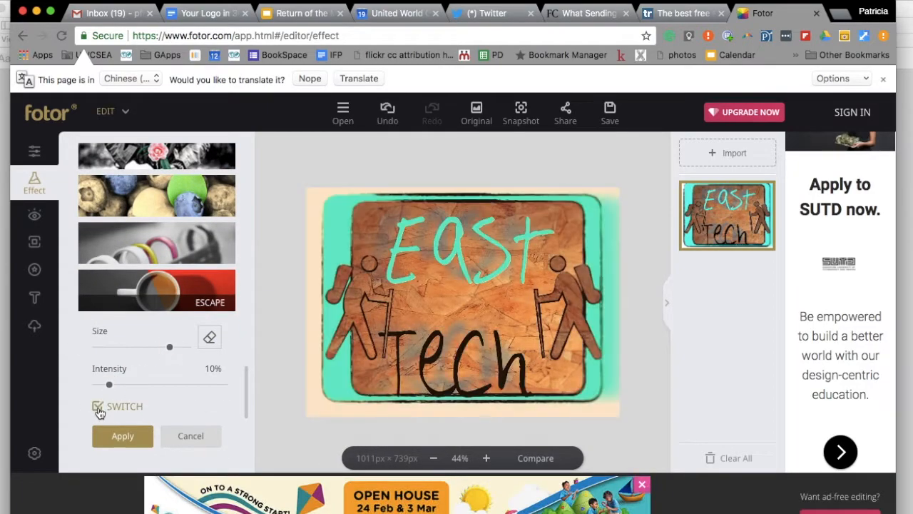
left_click(190, 436)
scroll(146, 392, "down", 1)
- Try Pixelate with a larger pixel size, cancel it, and preview the Retro Cool Blue tint
left_click(141, 404)
left_click_drag(108, 275, 160, 279)
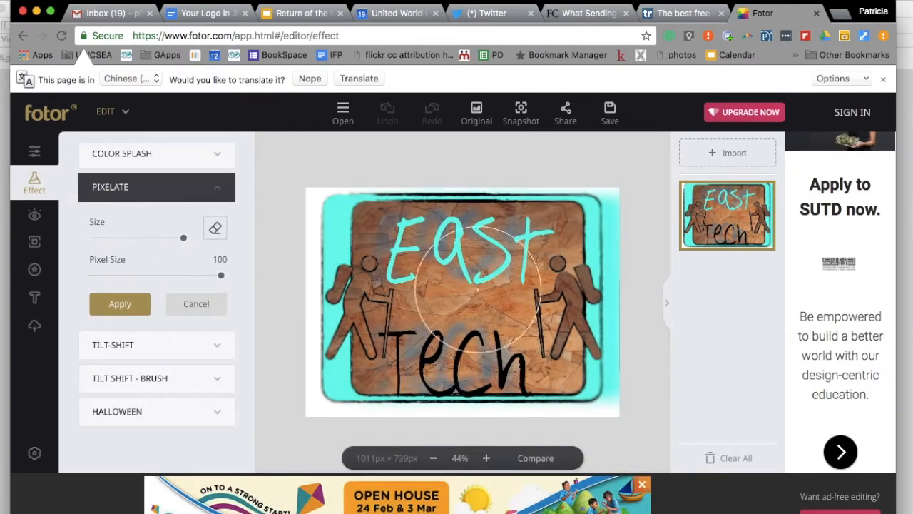
left_click(196, 304)
left_click(182, 218)
left_click(177, 397)
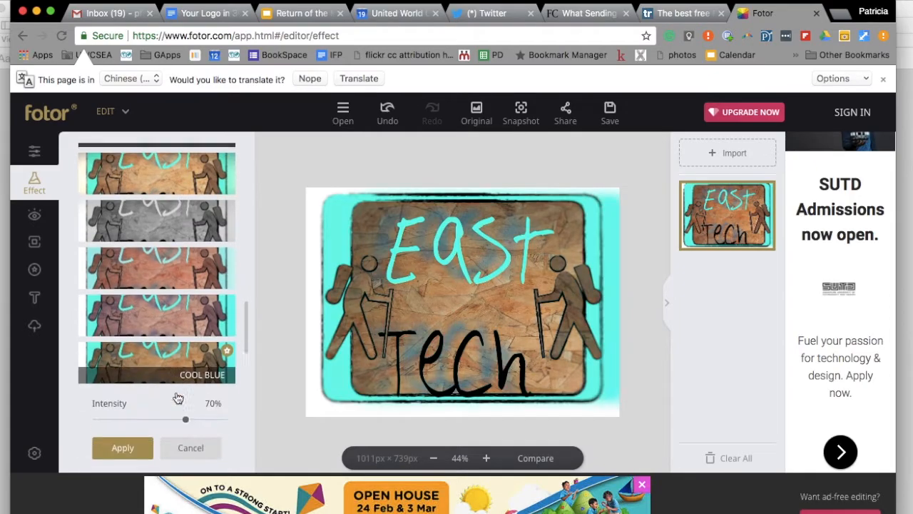
- Try a black Old School frame and a Polaroid frame, cancelling each
left_click(33, 234)
left_click(174, 214)
left_click(179, 362)
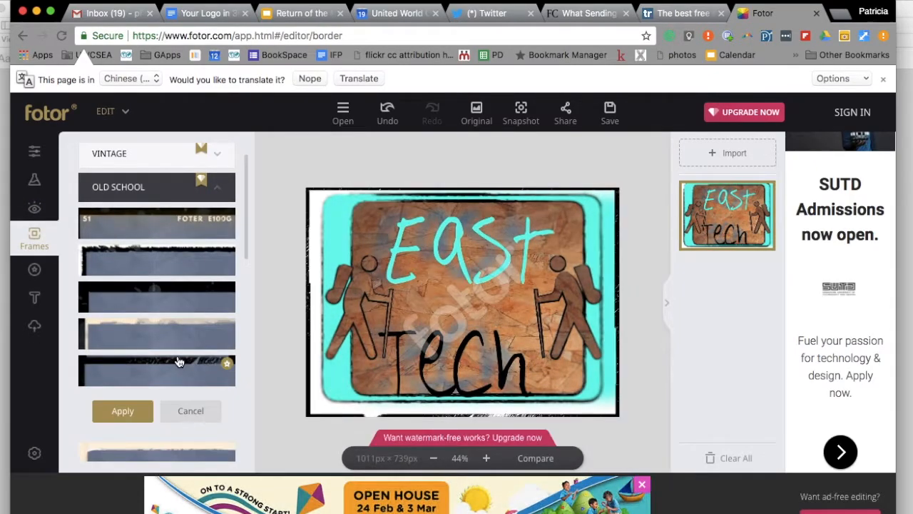
left_click(191, 411)
scroll(104, 241, "down", 3)
left_click(135, 351)
scroll(146, 371, "down", 3)
left_click(190, 440)
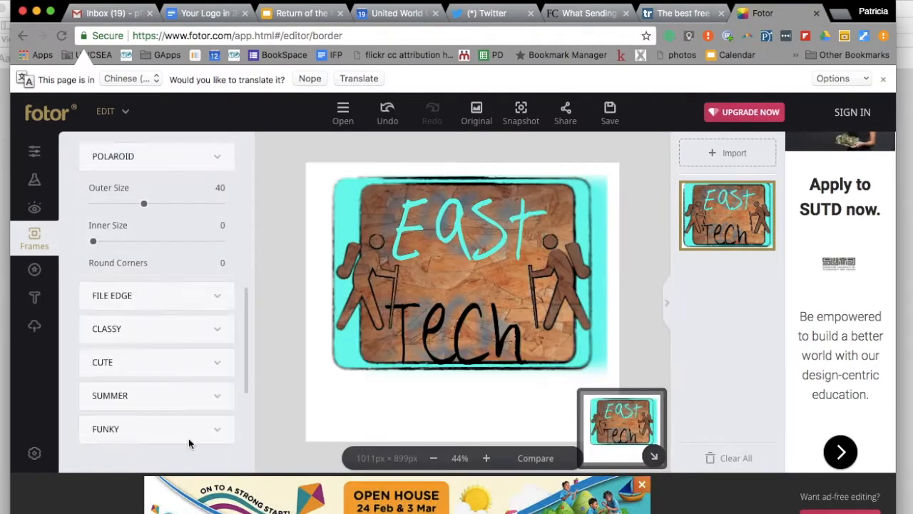
- Apply a black film-strip frame from the File Edge category
left_click(175, 405)
scroll(175, 405, "down", 5)
scroll(175, 404, "up", 5)
left_click(160, 226)
left_click(139, 367)
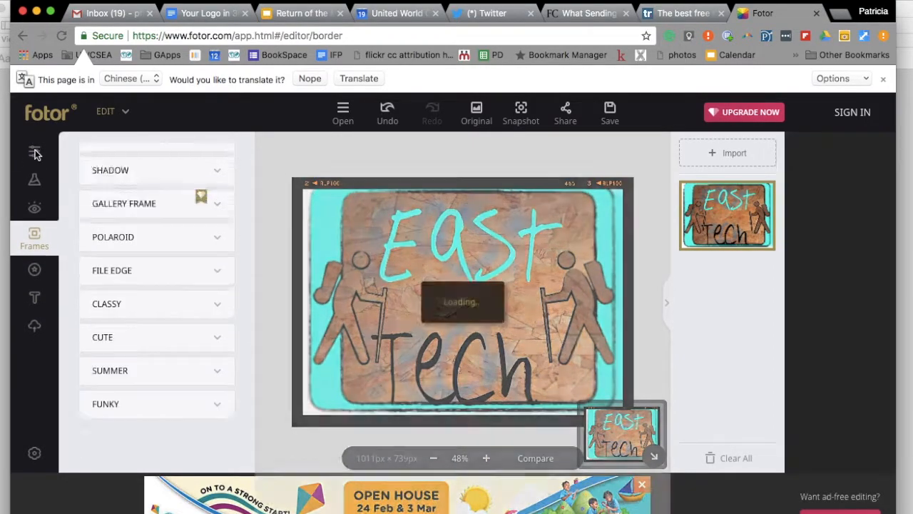
- Nudge the exposure in Basic fine-tune settings and expand the Vignette options
left_click(35, 151)
left_click(113, 326)
left_click_drag(156, 364, 150, 362)
scroll(151, 385, "down", 3)
left_click(153, 360)
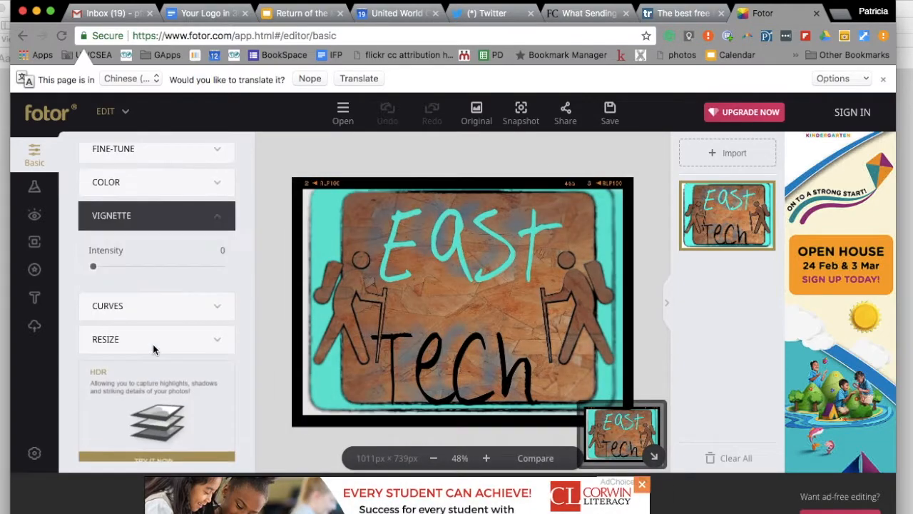